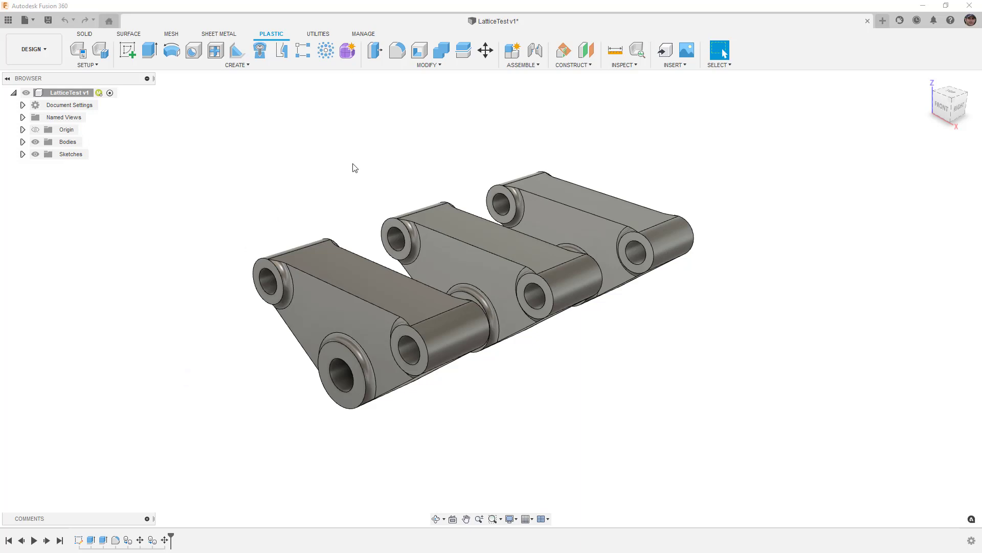
- Add a Volumetric Lattice with Cross cell shape to the front triangular link
click(434, 67)
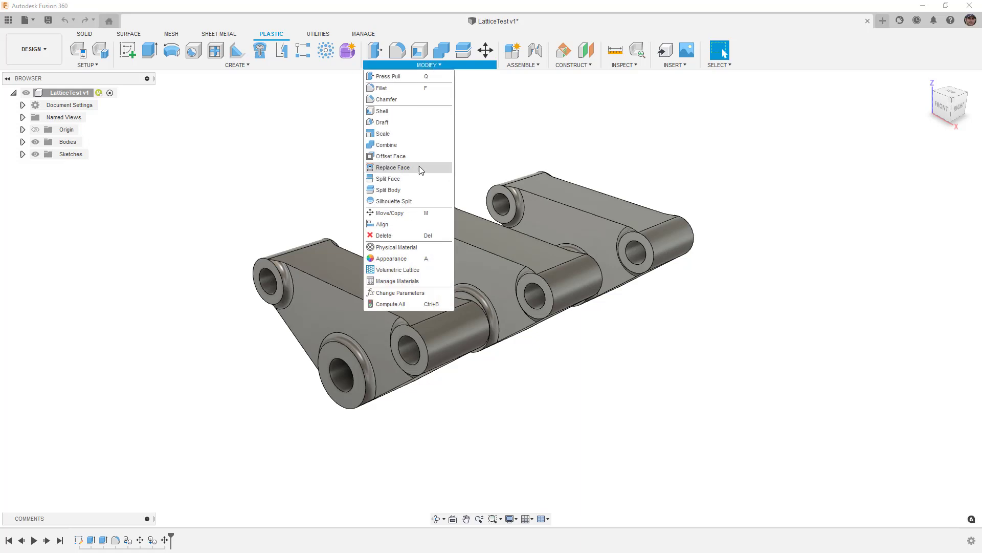
click(418, 271)
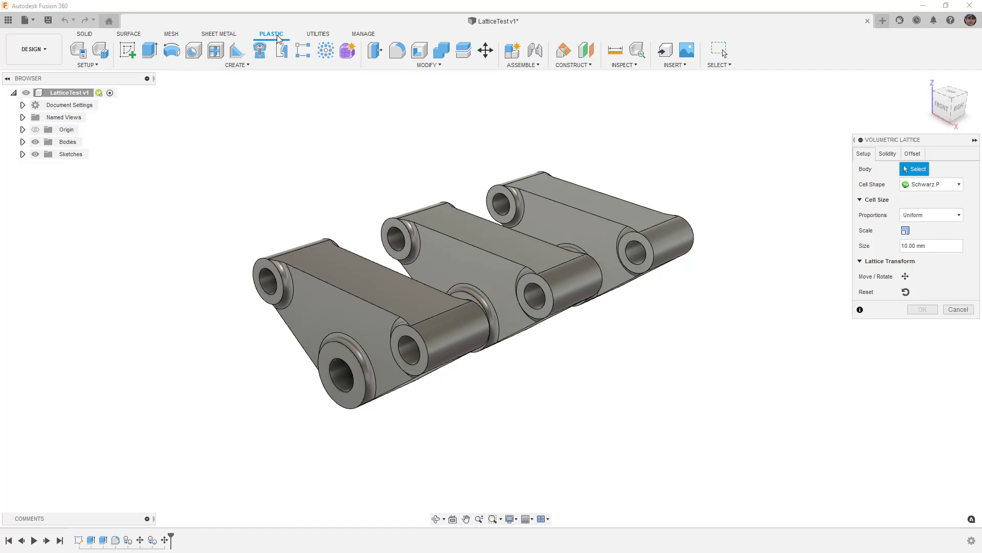
click(929, 184)
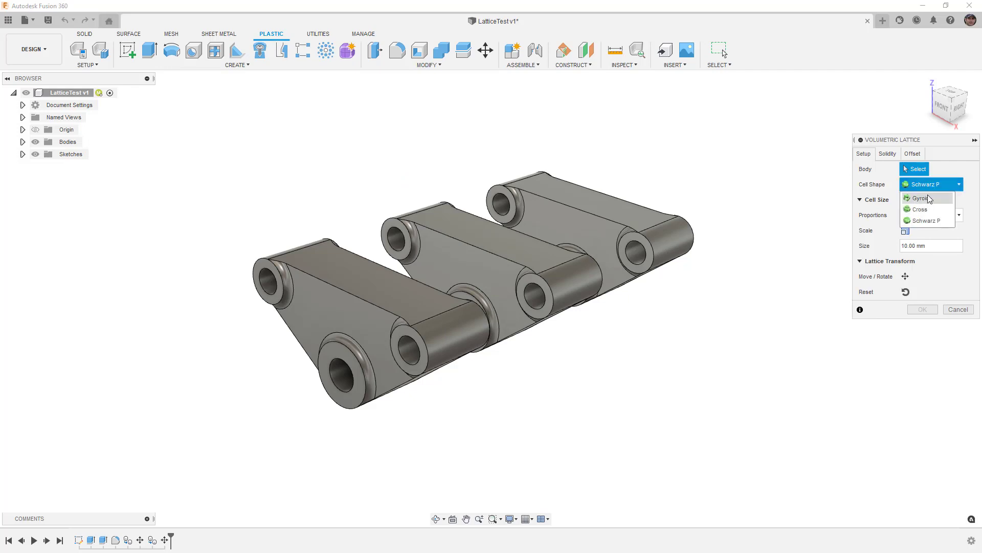
click(932, 211)
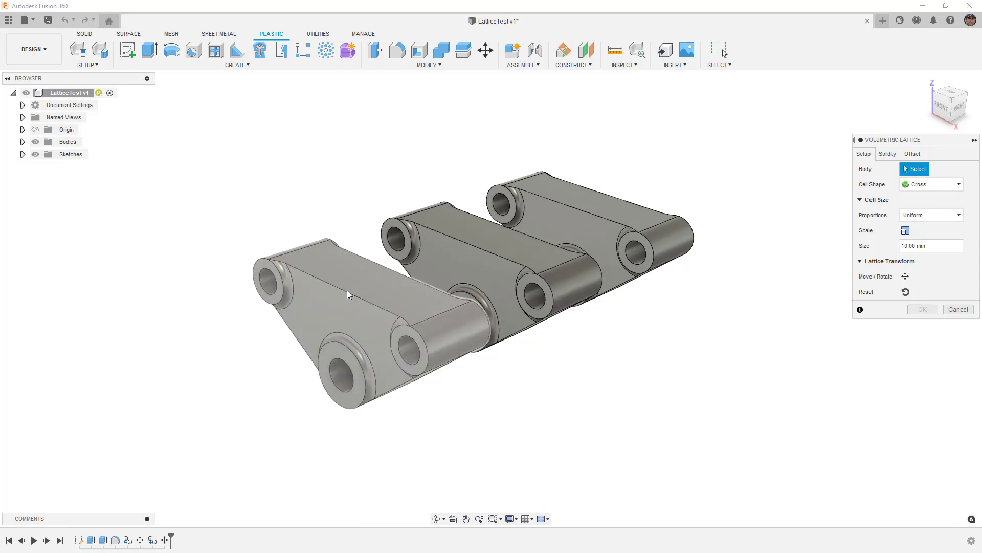
click(328, 293)
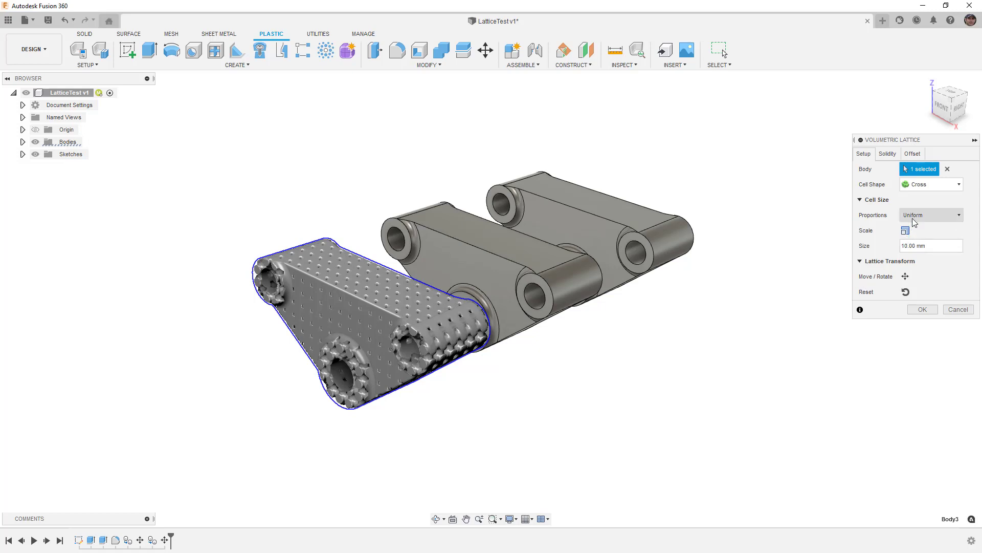
- Switch lattice cell proportions to Nonuniform with X 5, Y 15 and Z left at 10 mm
click(914, 219)
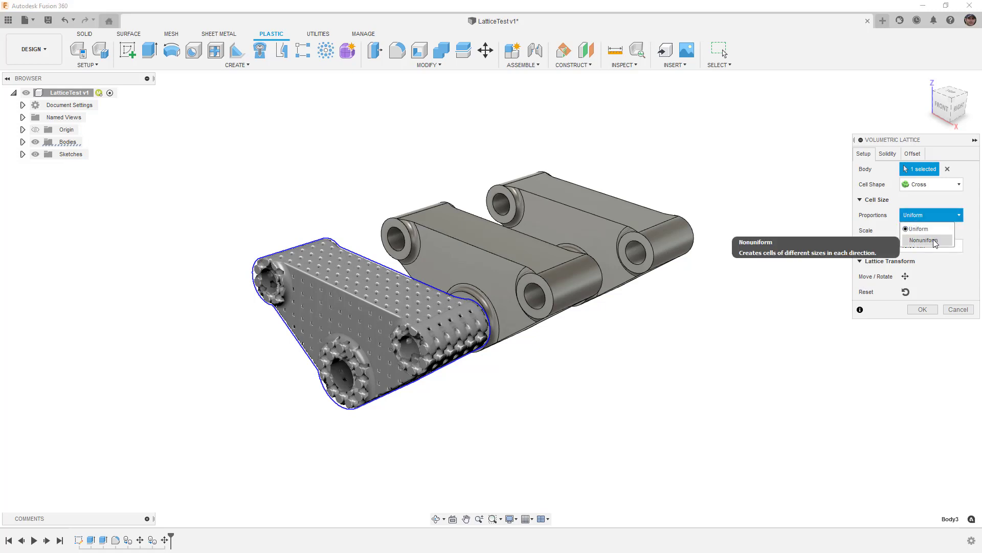
click(933, 240)
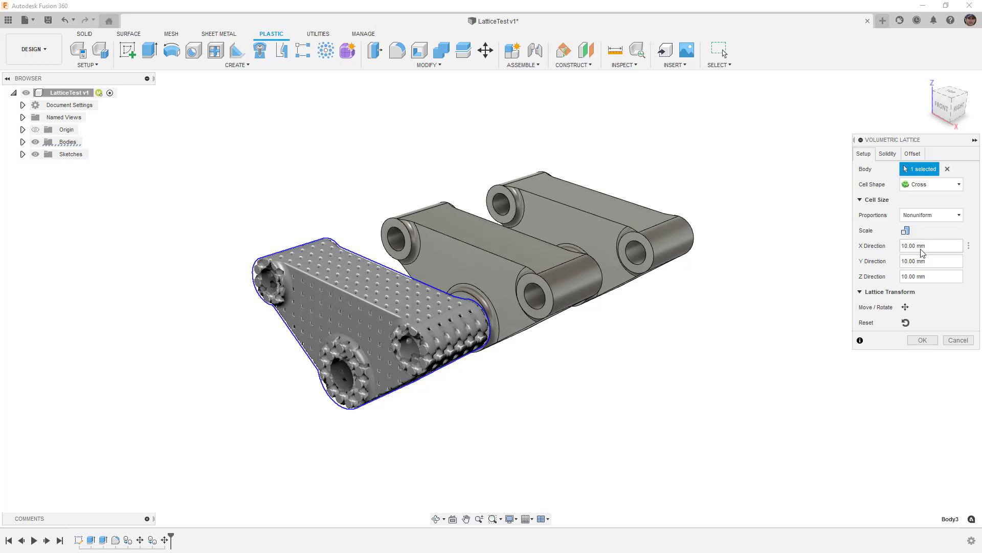
click(935, 246)
text(5)
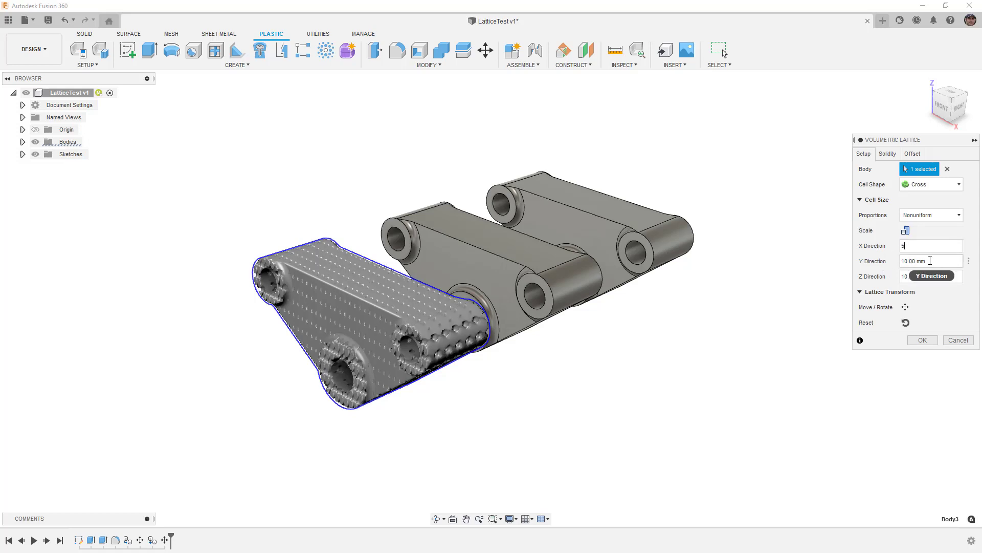
click(934, 260)
drag(933, 260, 888, 264)
text(15)
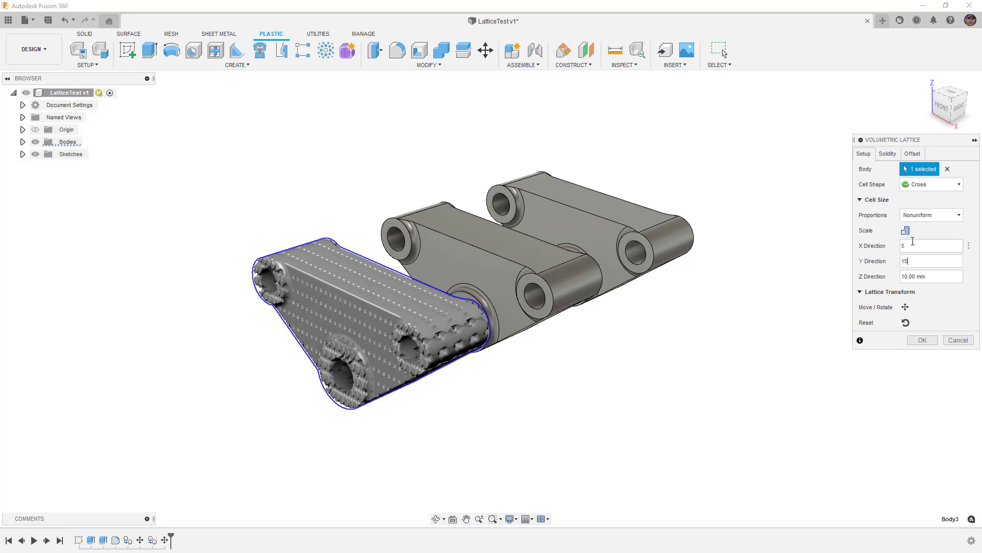
click(924, 215)
click(924, 217)
- Keep Uniform solidity distribution and lower the lattice solidity from 50 to 20
click(893, 155)
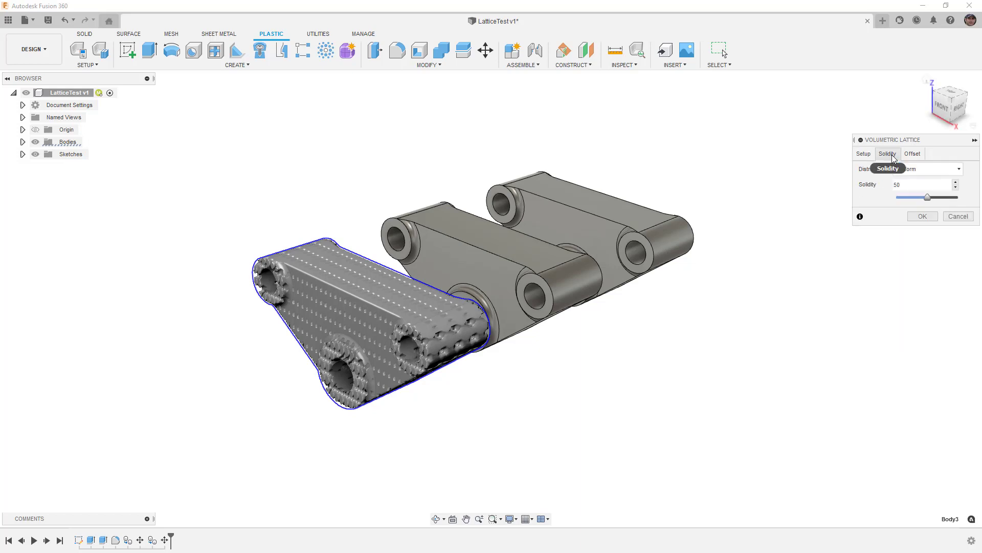
click(918, 171)
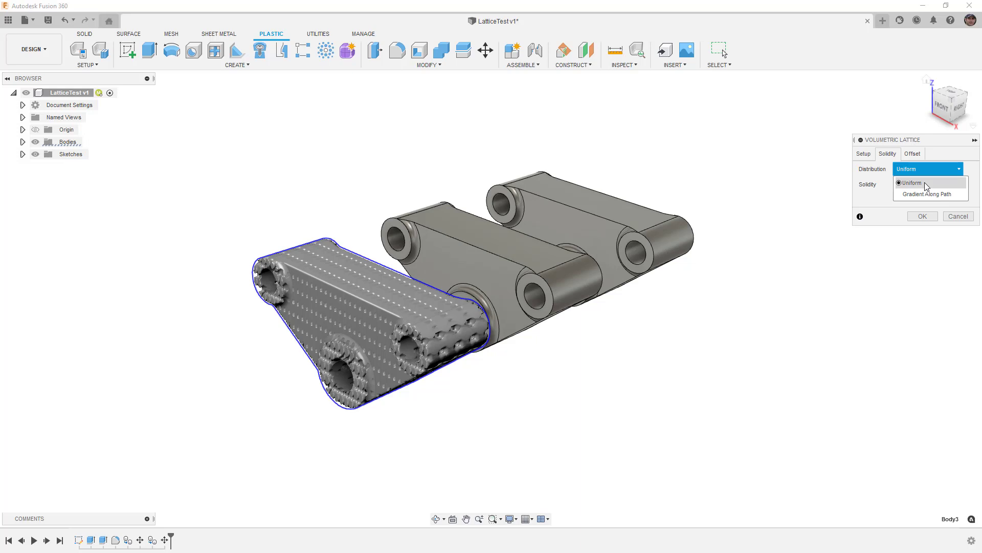
click(921, 179)
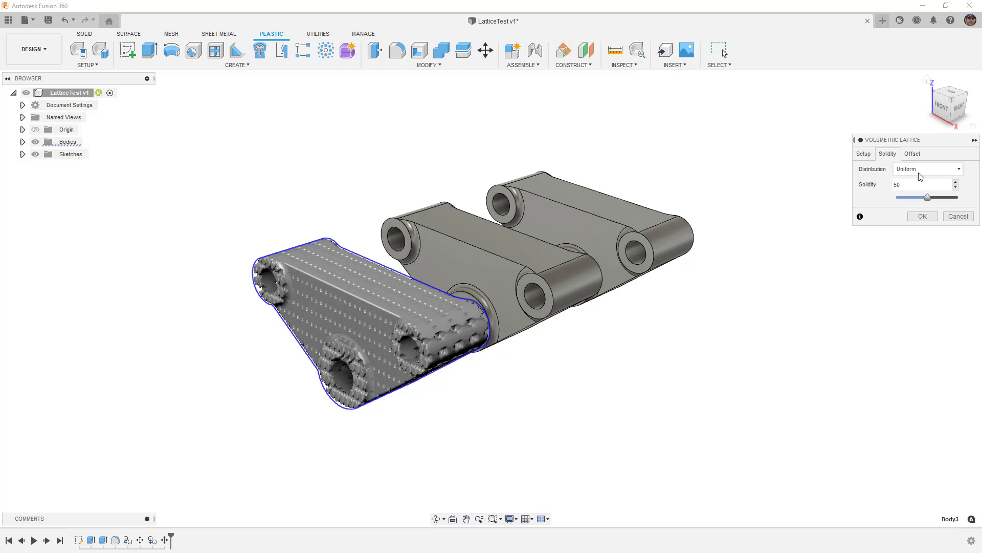
drag(928, 197, 909, 198)
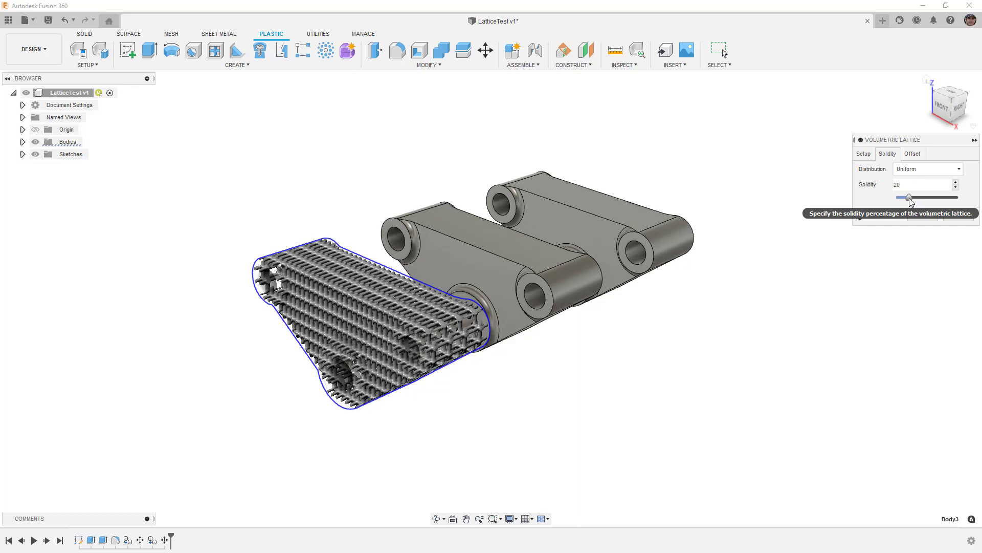
shift+middle_drag(511, 307, 197, 248)
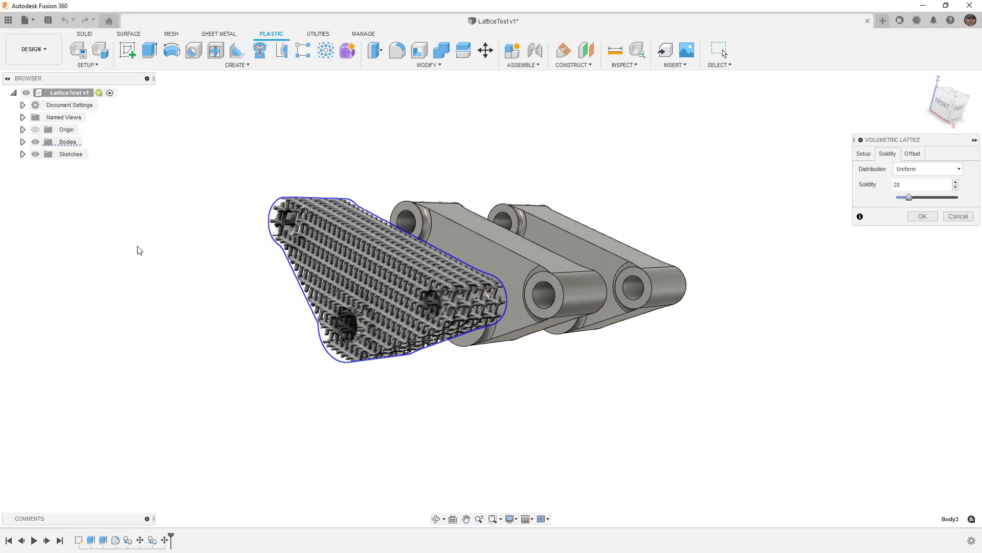
- Hide Body1 and Body2 in the browser's Bodies list
click(22, 142)
click(44, 154)
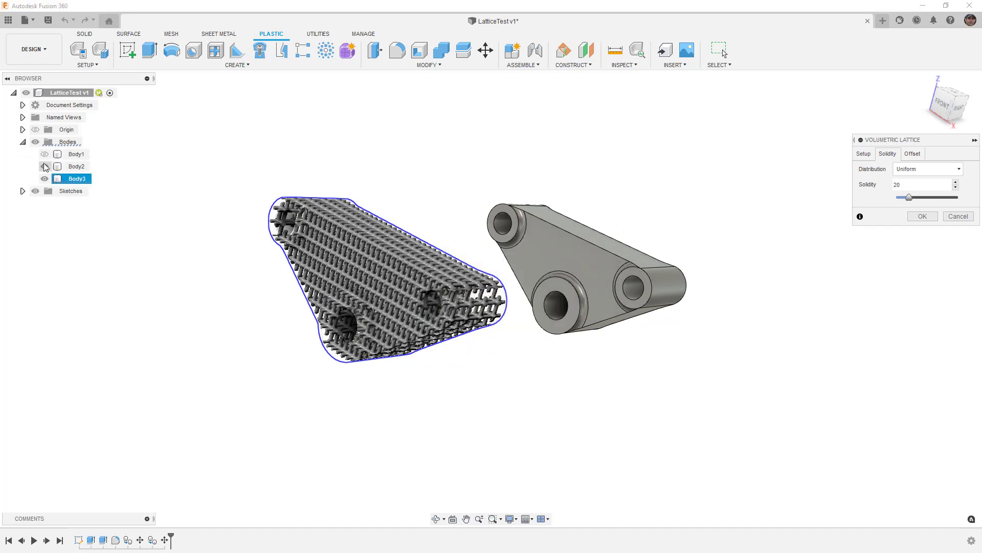
click(45, 167)
- Inspect the lattice link from the Front and Right views, then return to Home
shift+middle_drag(266, 271, 486, 238)
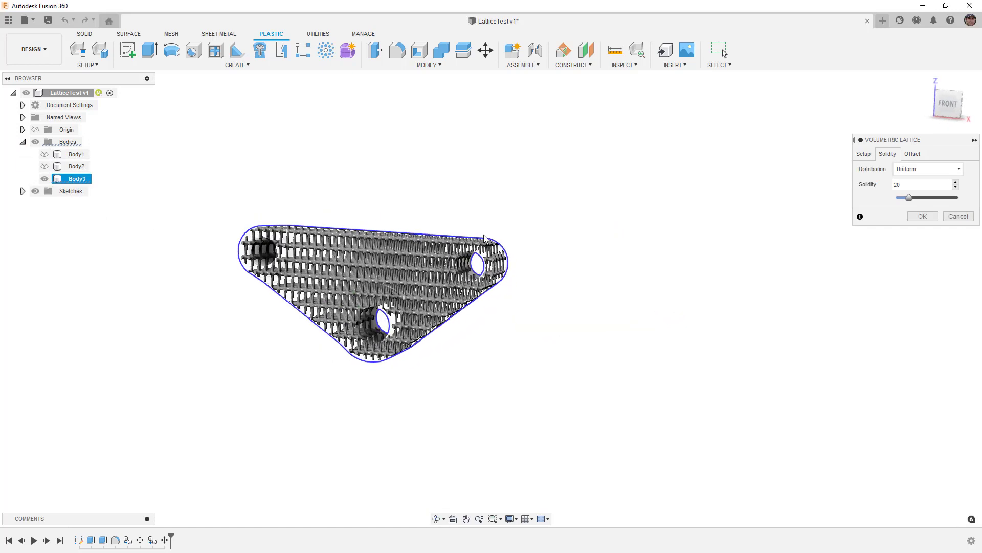
click(948, 103)
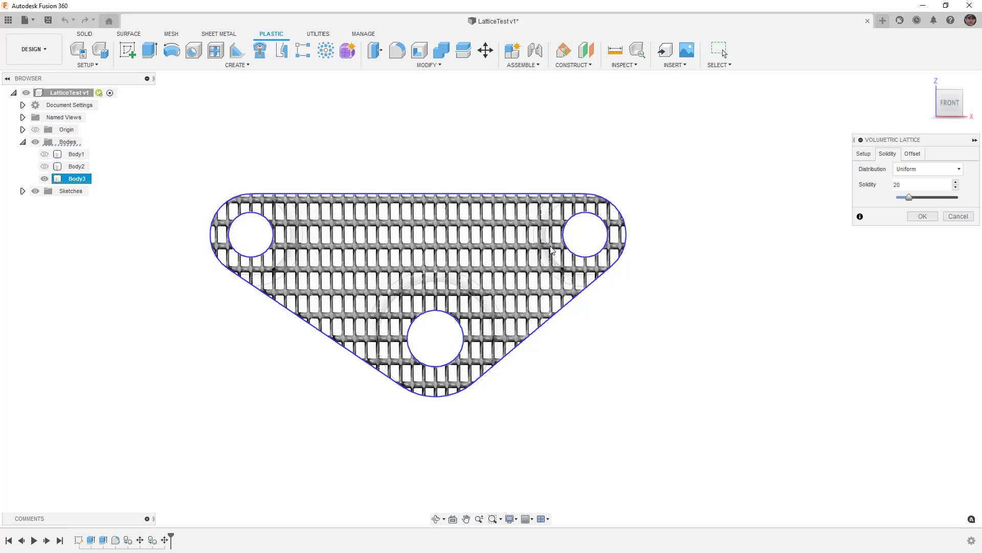
click(970, 102)
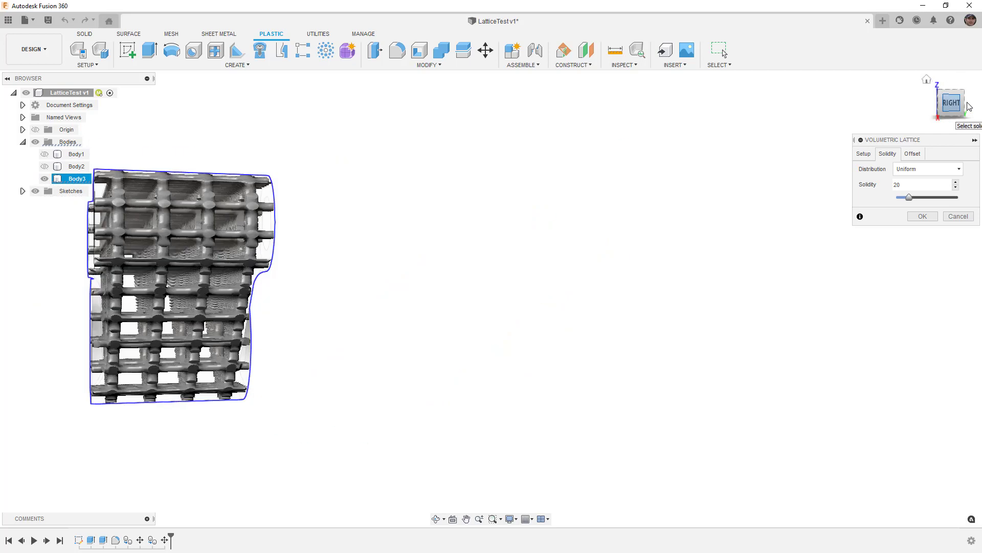
middle_drag(348, 266, 511, 261)
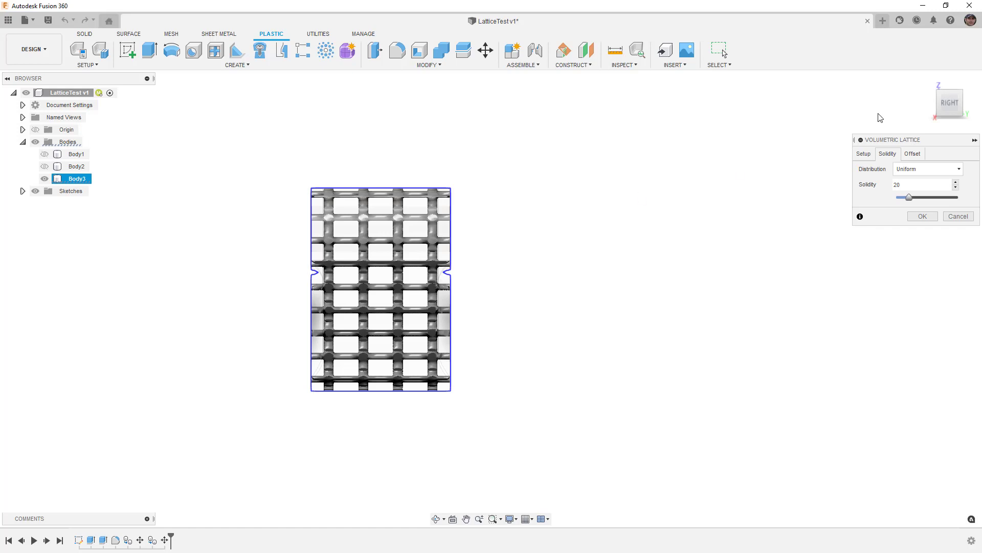
click(927, 80)
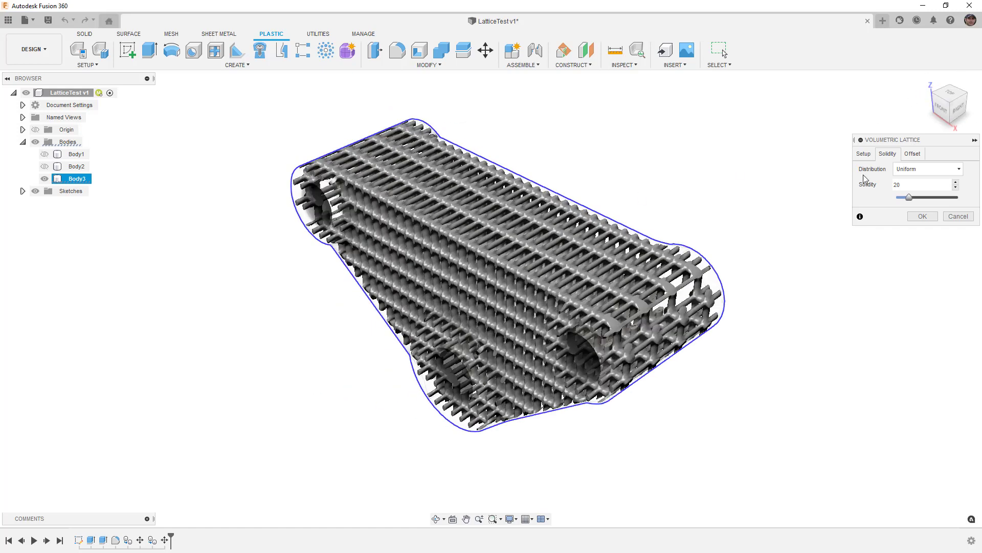
- In the lattice Offset settings, select the three hole inner faces to stay solid
click(914, 155)
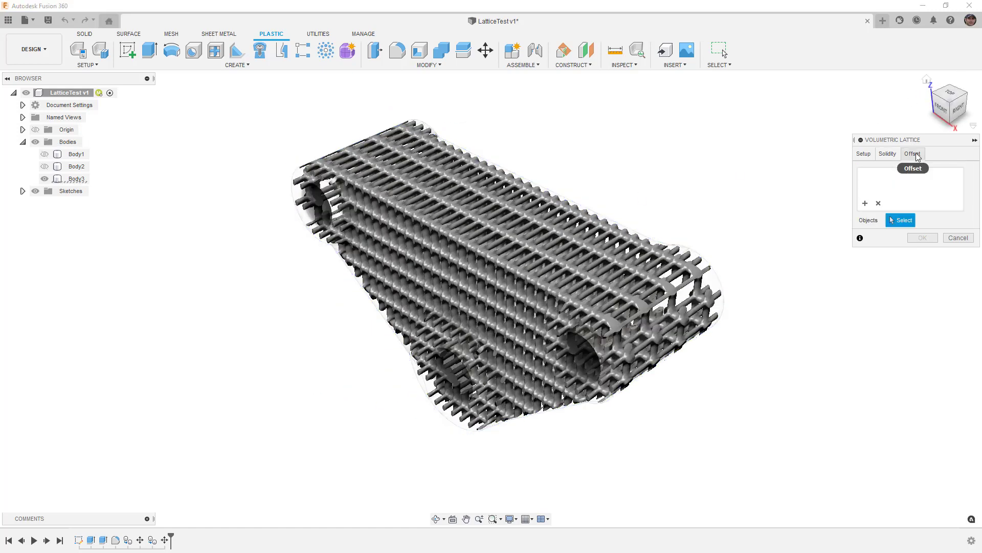
click(324, 210)
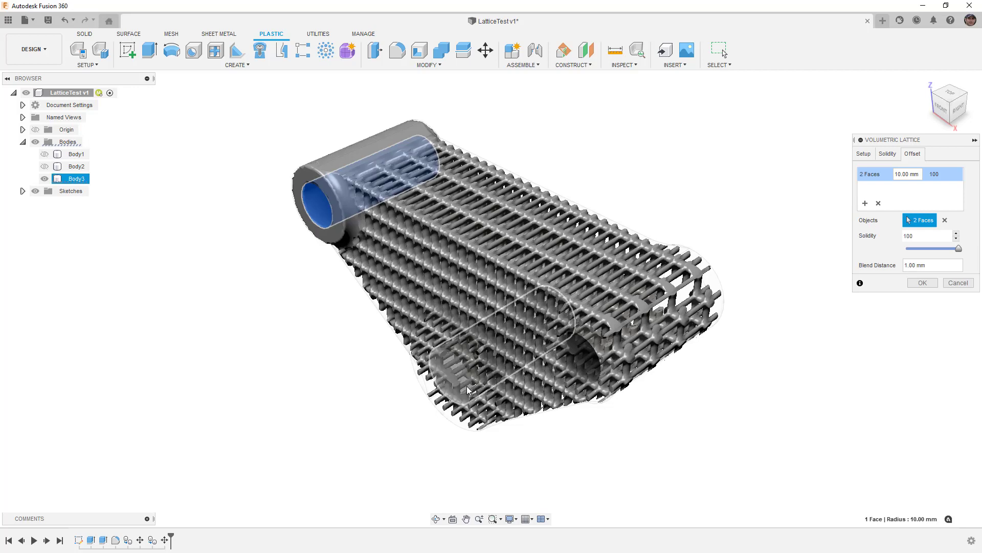
click(580, 361)
click(579, 364)
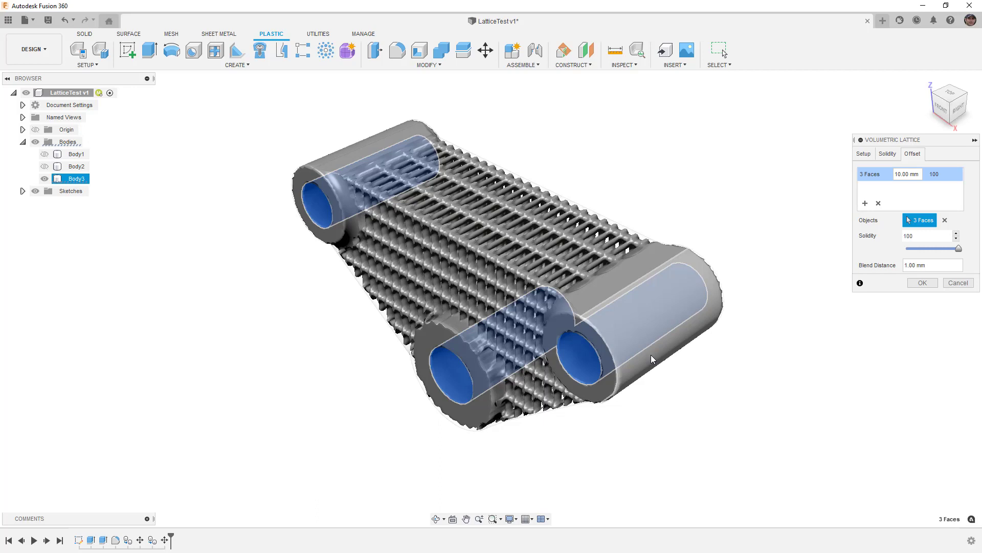
- Add the top face, right boss face, slanted lower-right face and front faces to the offset
click(464, 190)
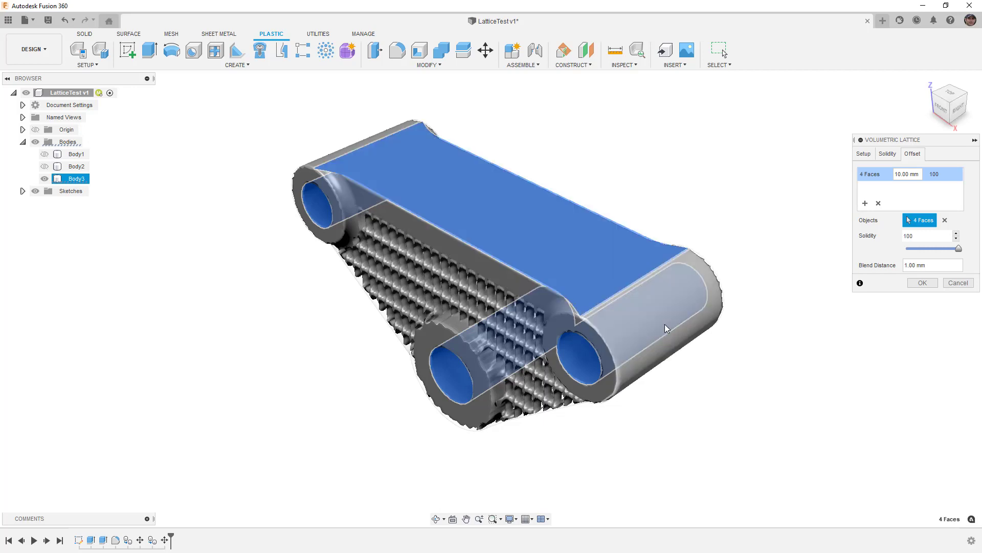
click(662, 396)
shift+middle_drag(662, 396, 663, 351)
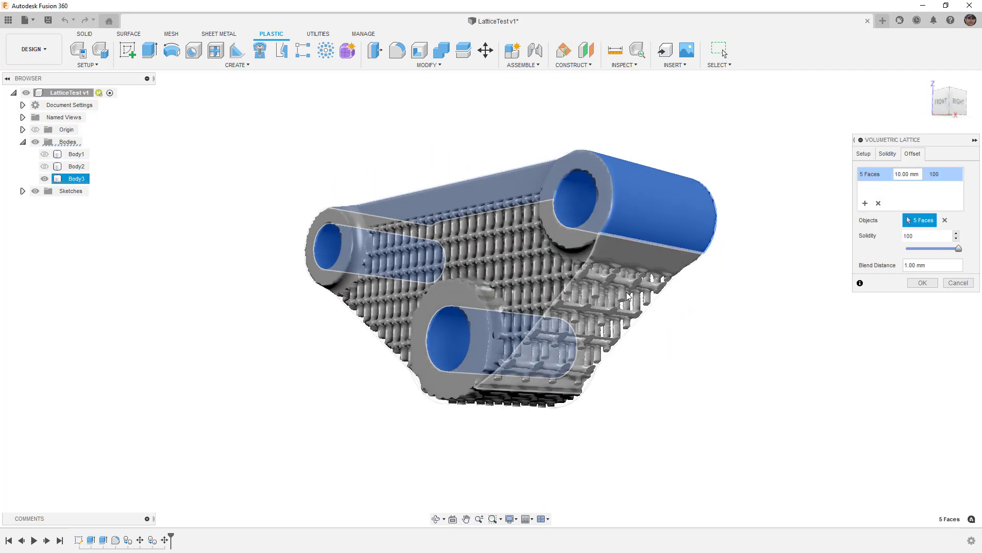
click(484, 403)
shift+middle_drag(408, 360, 438, 362)
click(256, 318)
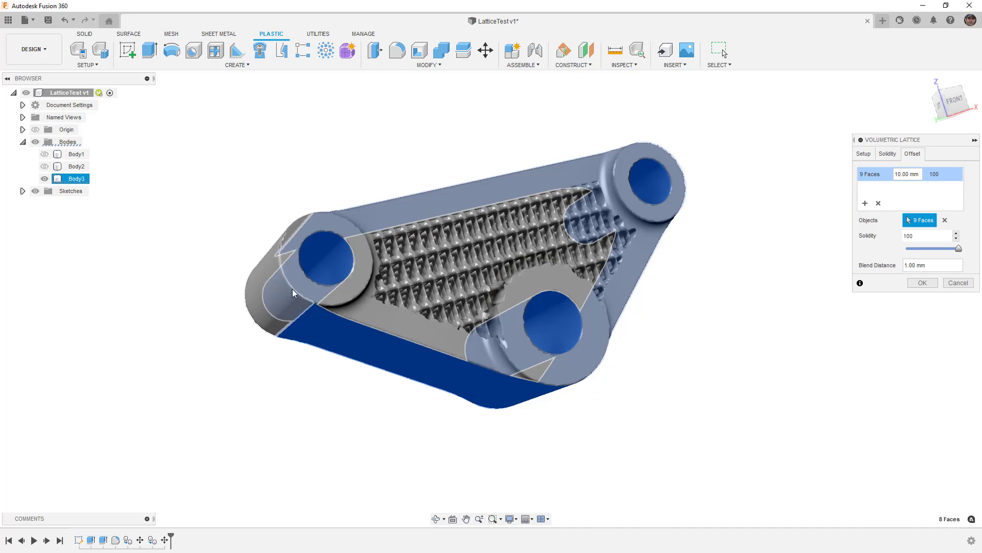
shift+middle_drag(532, 324, 487, 343)
scroll(556, 367, up, 6)
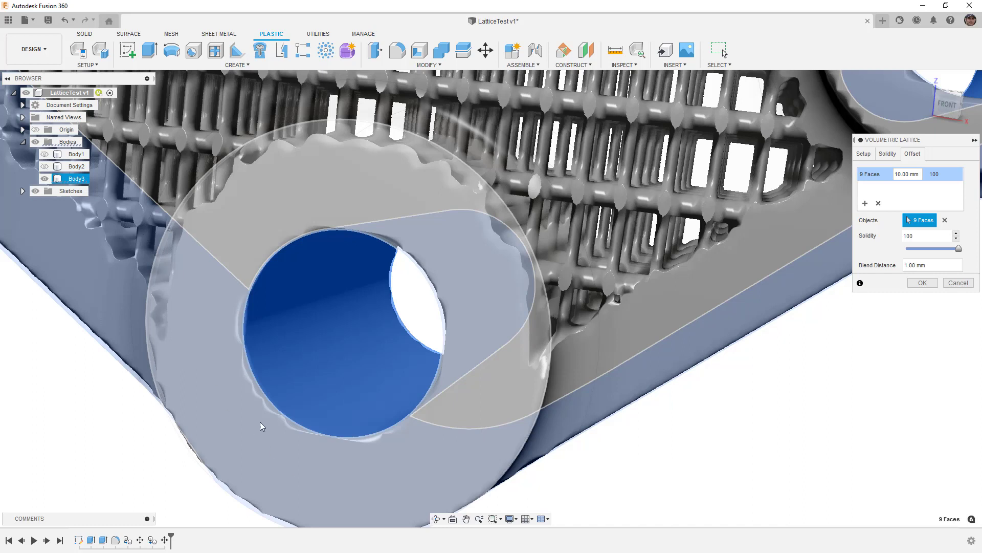
scroll(504, 423, down, 5)
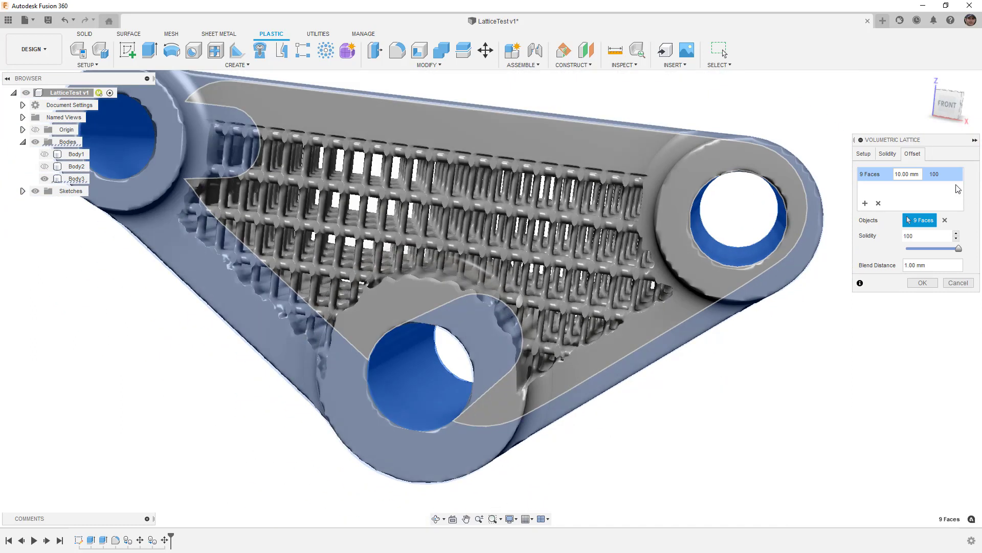
- Commit the solid-face offset lattice and return to the Home view
click(924, 282)
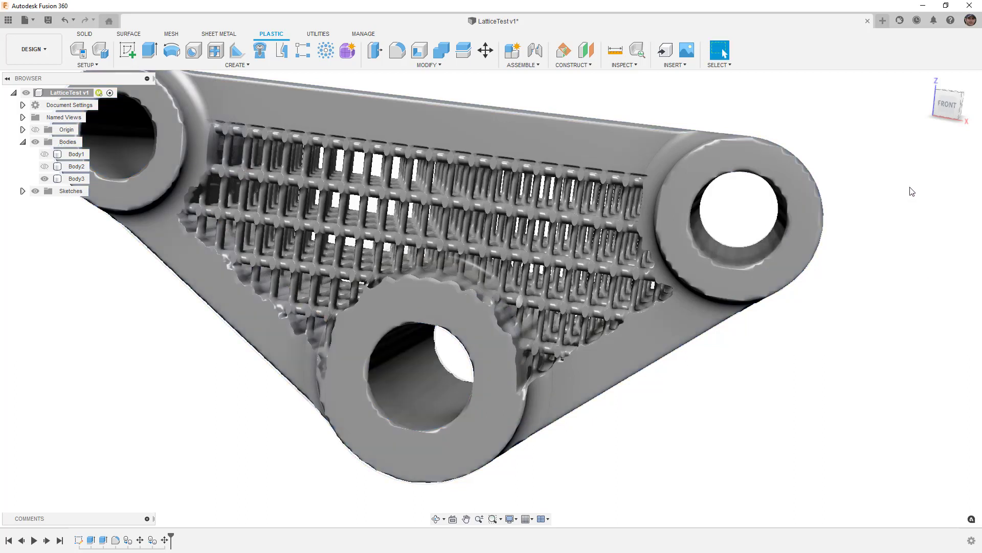
click(927, 82)
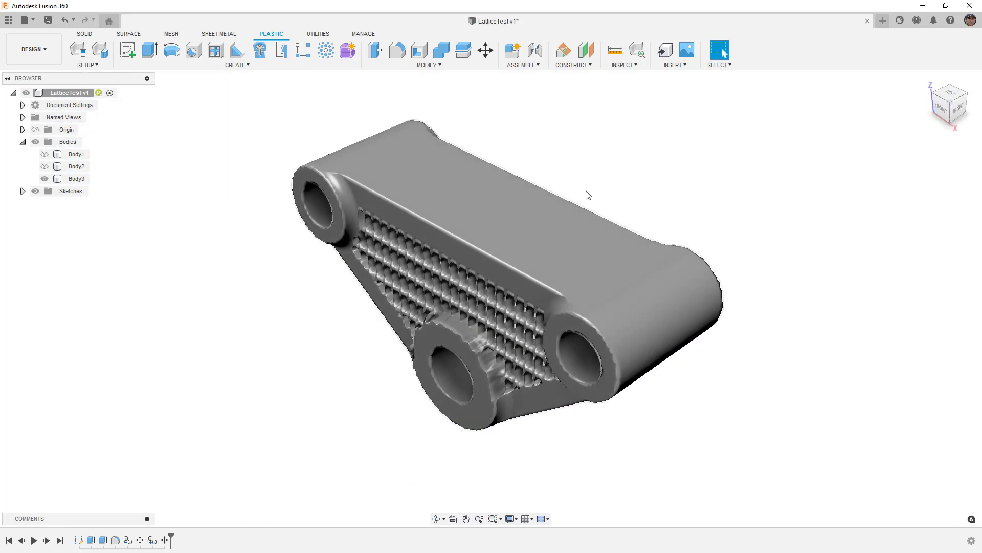
click(498, 314)
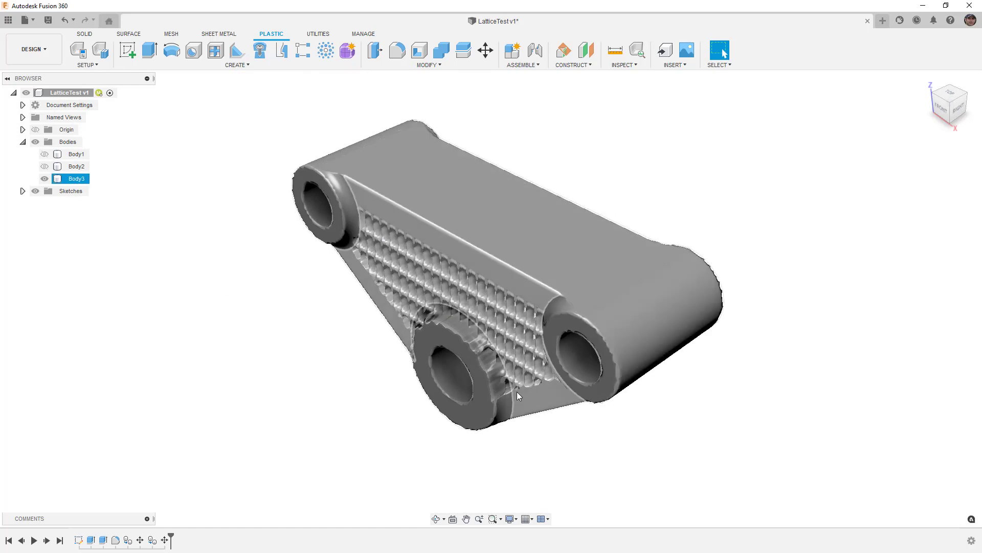
- Select the lattice side face and a boss ring face to check them, then clear the selection
click(428, 271)
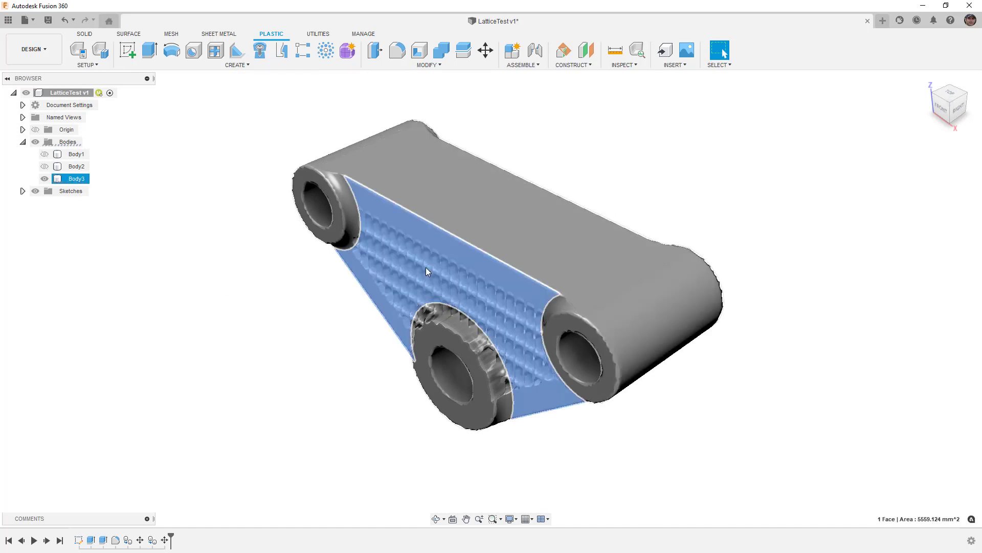
click(454, 318)
key(Escape)
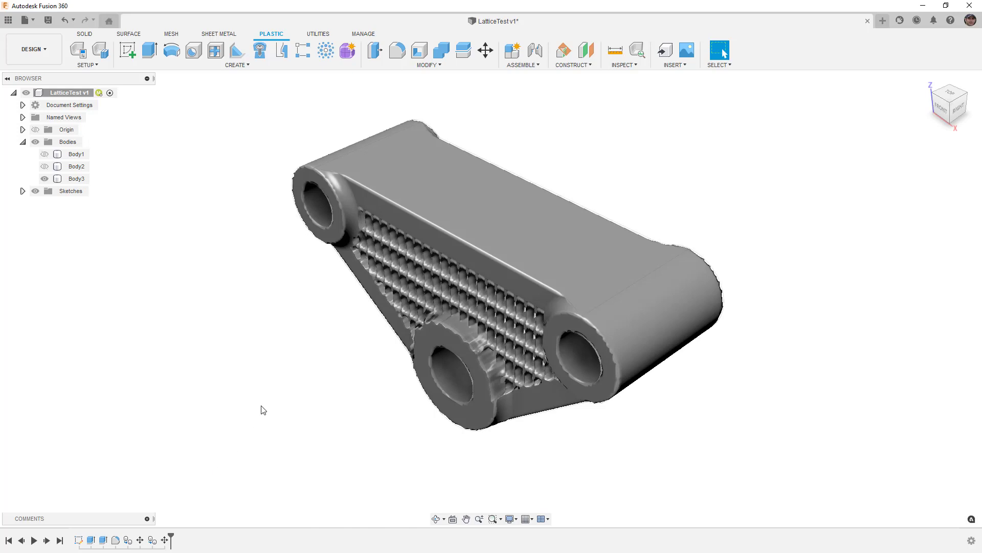
- Select Body3 and zoom in and out to inspect the lattice side panel up close
click(483, 354)
scroll(483, 355, up, 6)
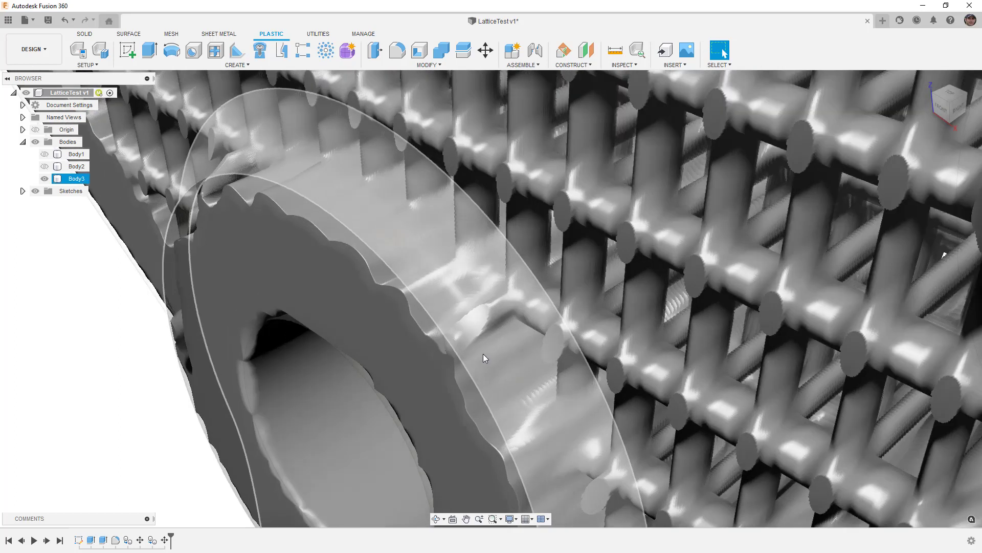
scroll(621, 355, up, 4)
scroll(668, 318, up, 2)
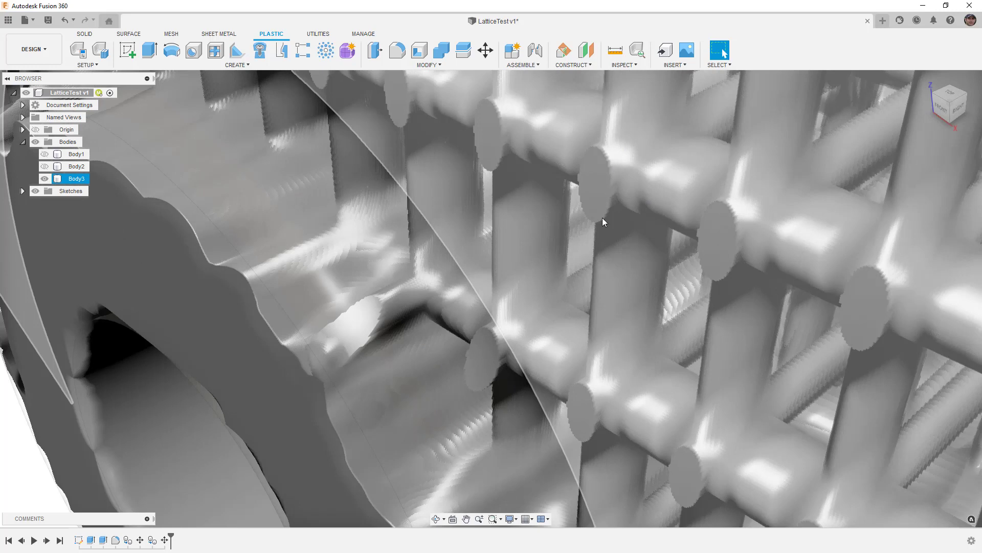
scroll(608, 213, down, 1)
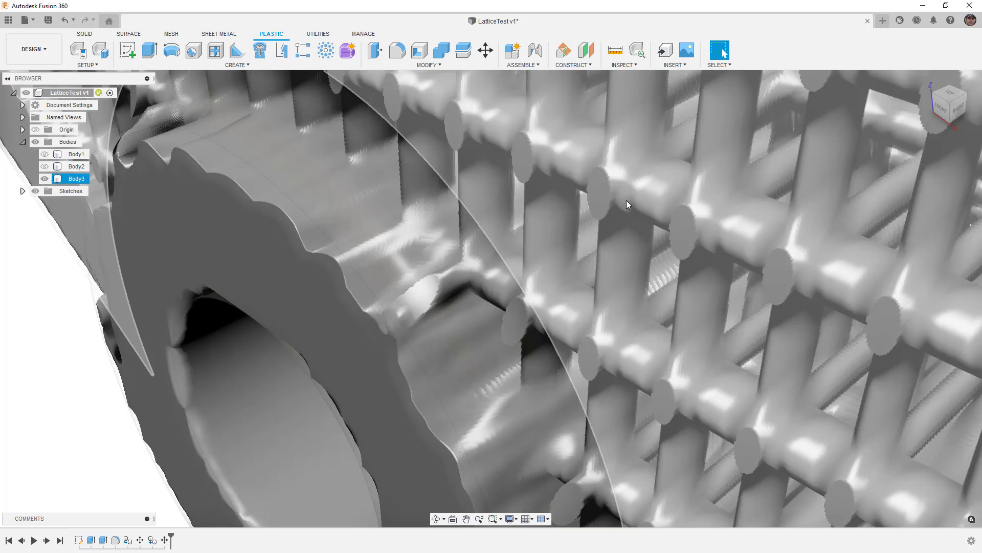
scroll(624, 201, down, 6)
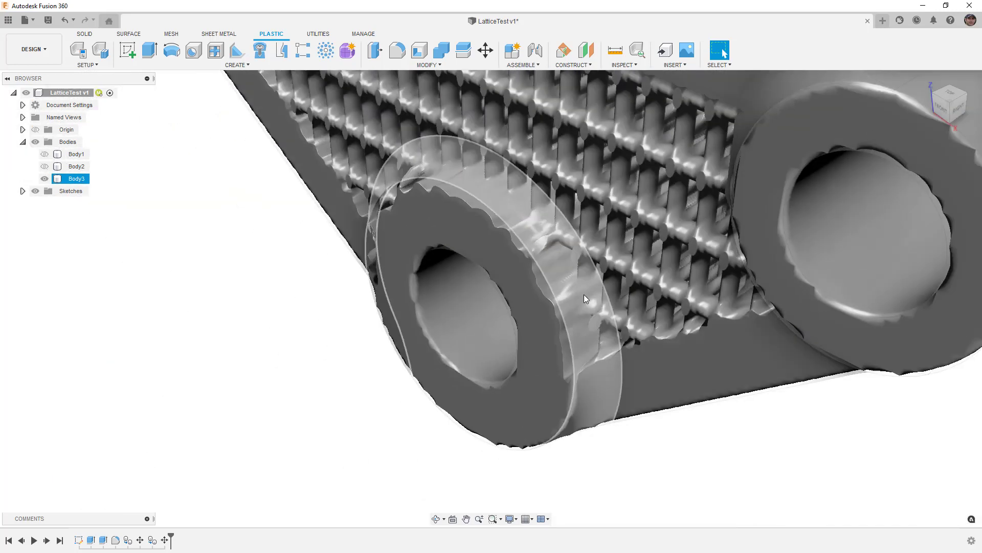
scroll(527, 361, down, 3)
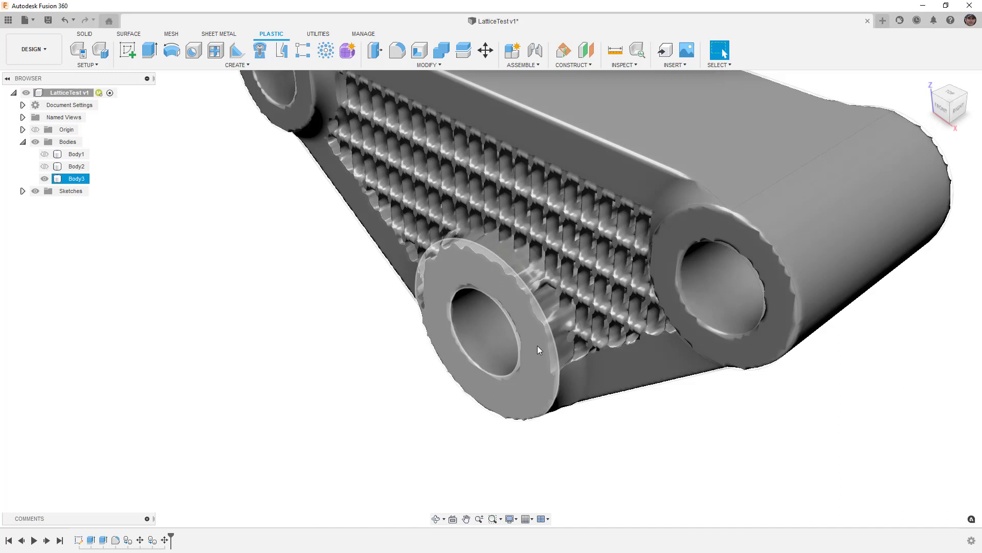
scroll(583, 258, up, 8)
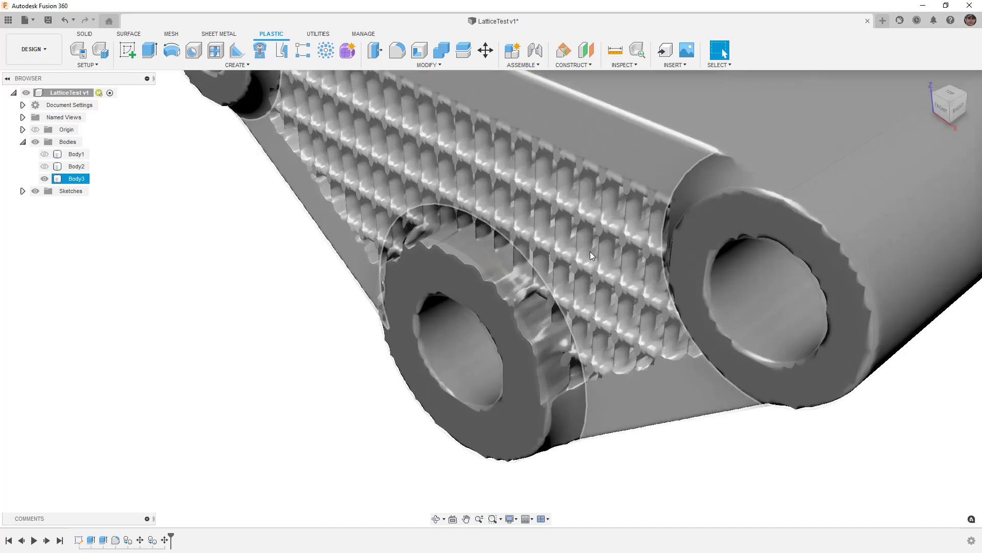
scroll(588, 254, down, 3)
click(557, 247)
scroll(566, 296, up, 4)
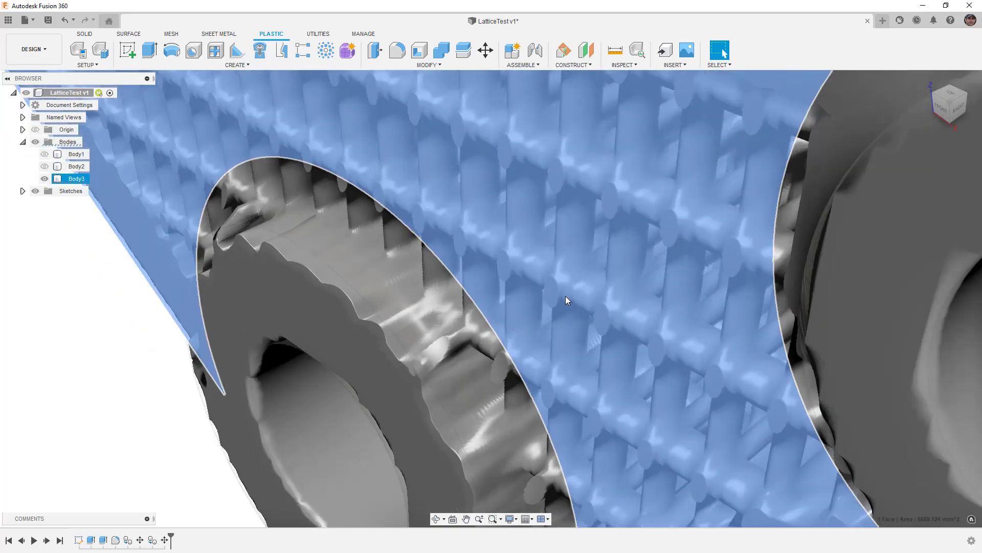
key(Escape)
scroll(452, 291, down, 6)
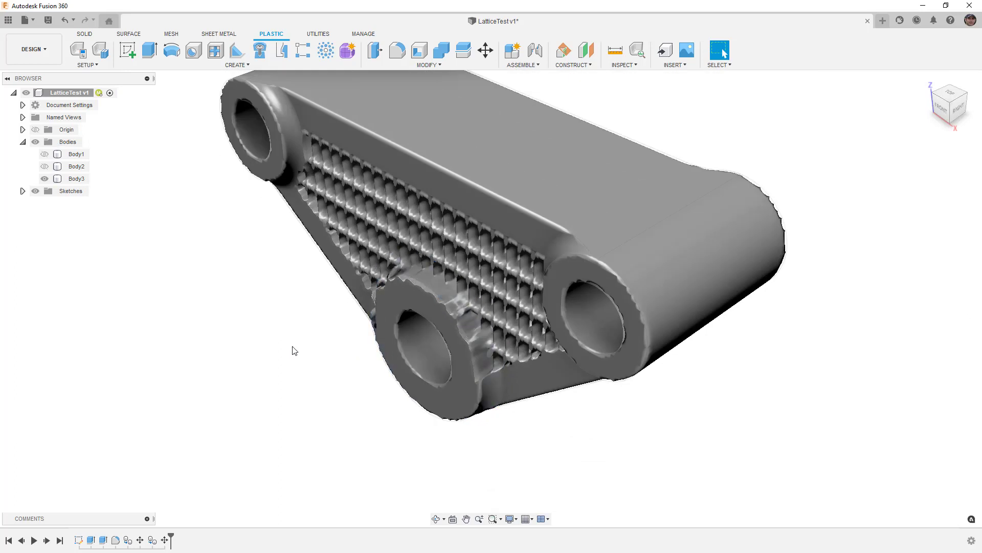
- Select Body3 under the Mesh tools, return to the plastic design tools and recentre the part
click(171, 36)
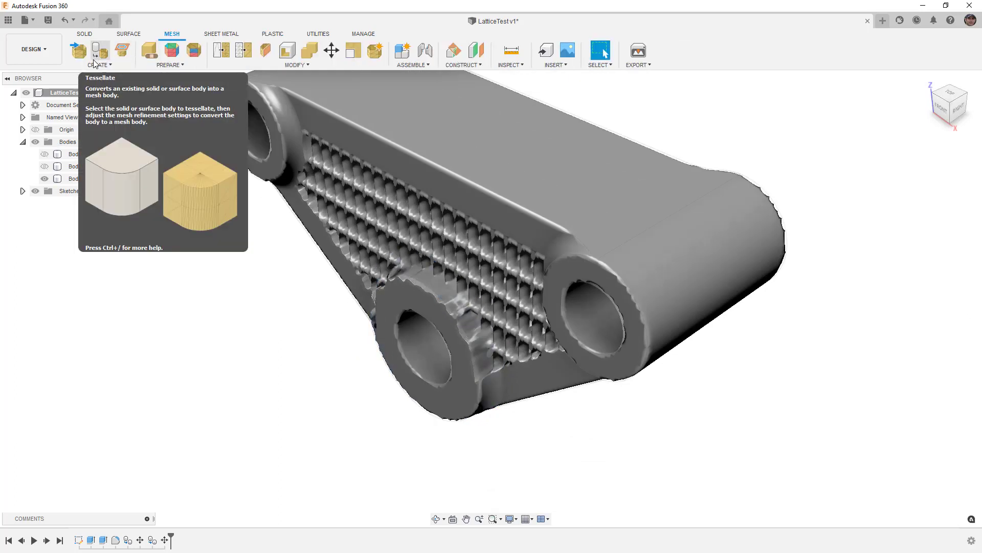
click(359, 228)
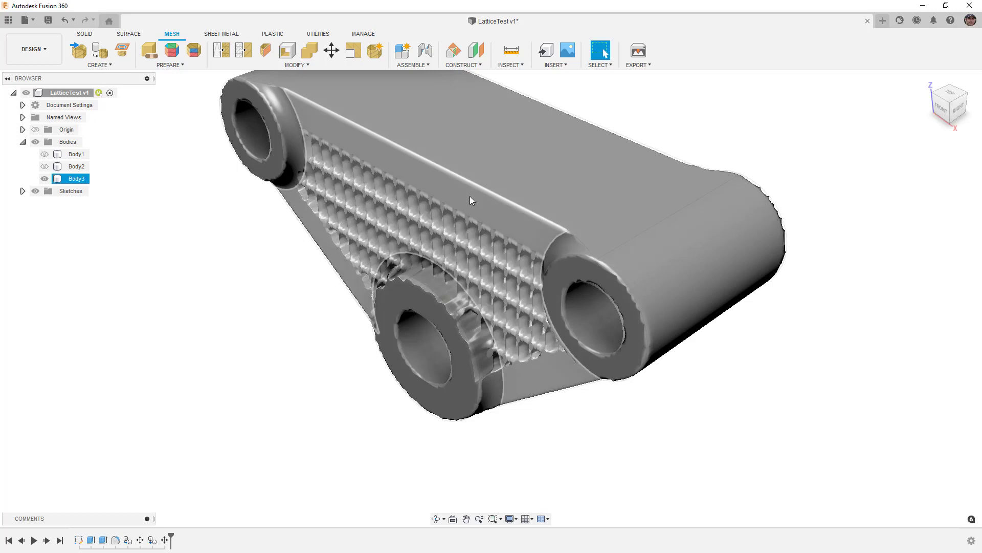
click(271, 34)
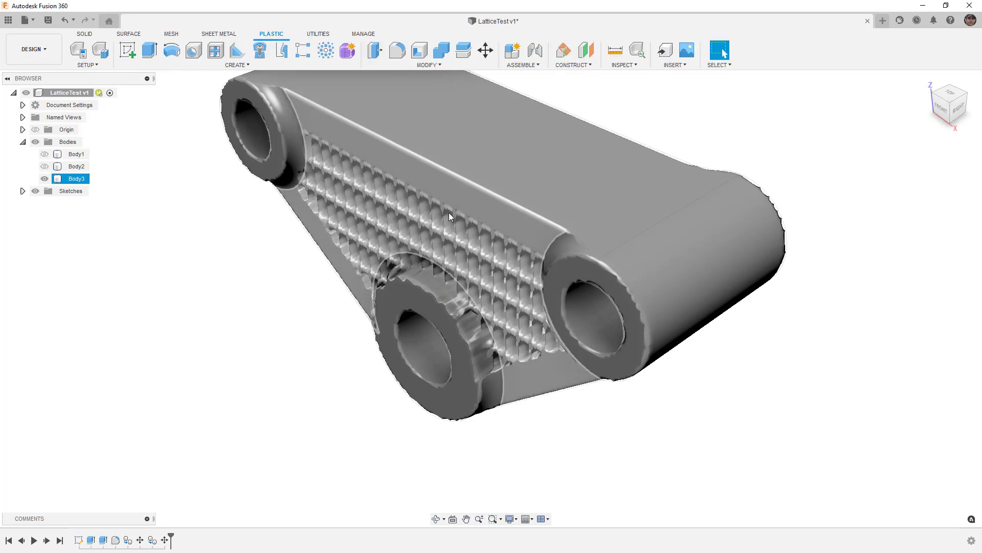
scroll(450, 211, down, 2)
middle_drag(457, 205, 499, 288)
click(350, 314)
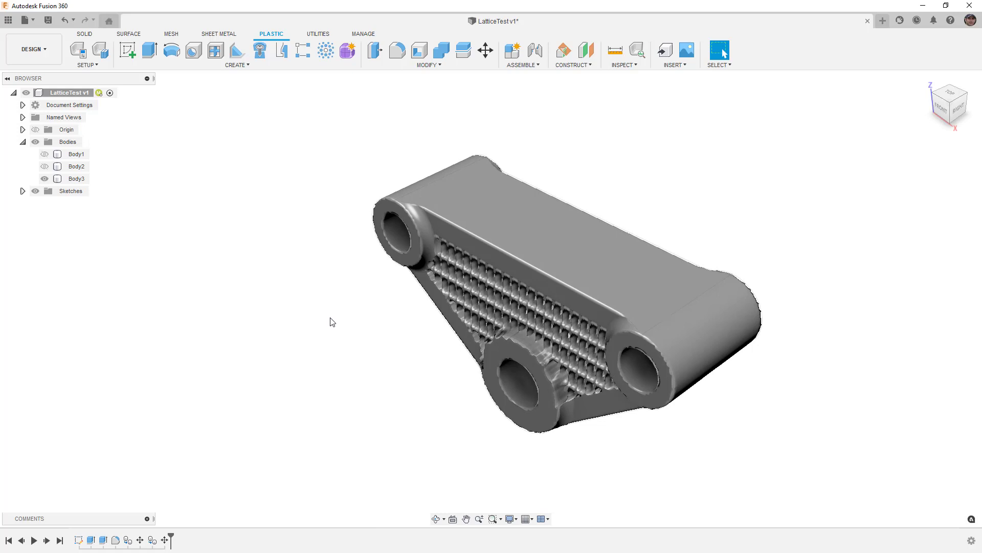
right_click(75, 179)
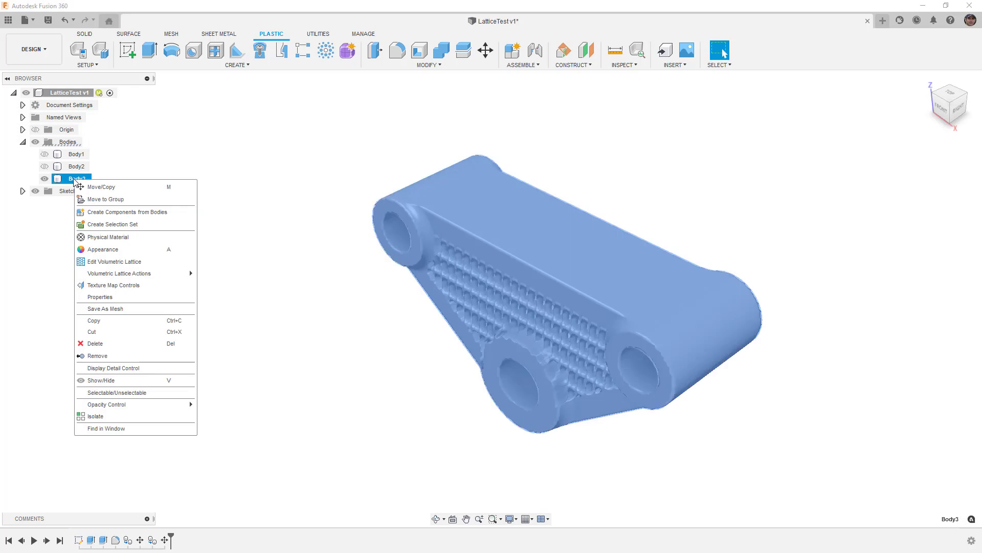
mouse_move(150, 271)
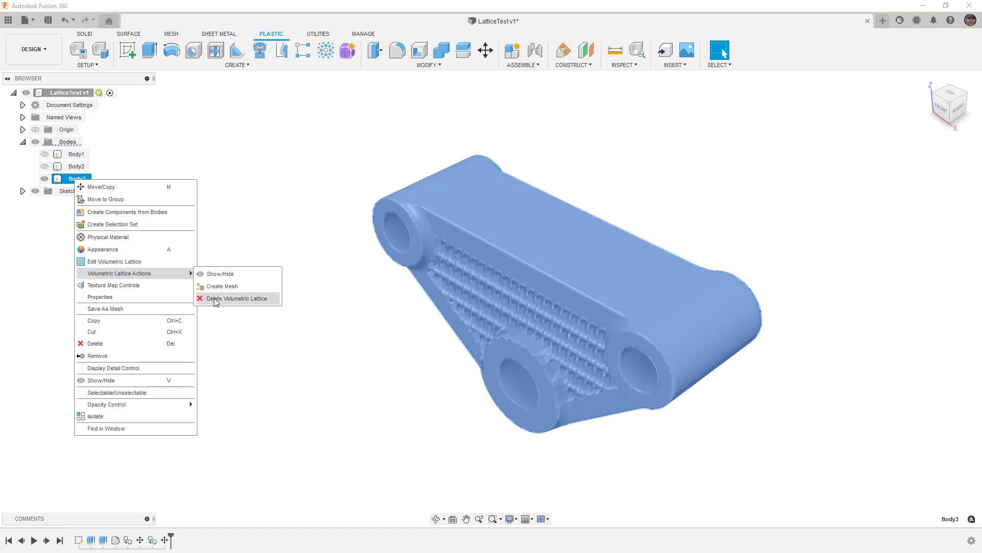
click(219, 276)
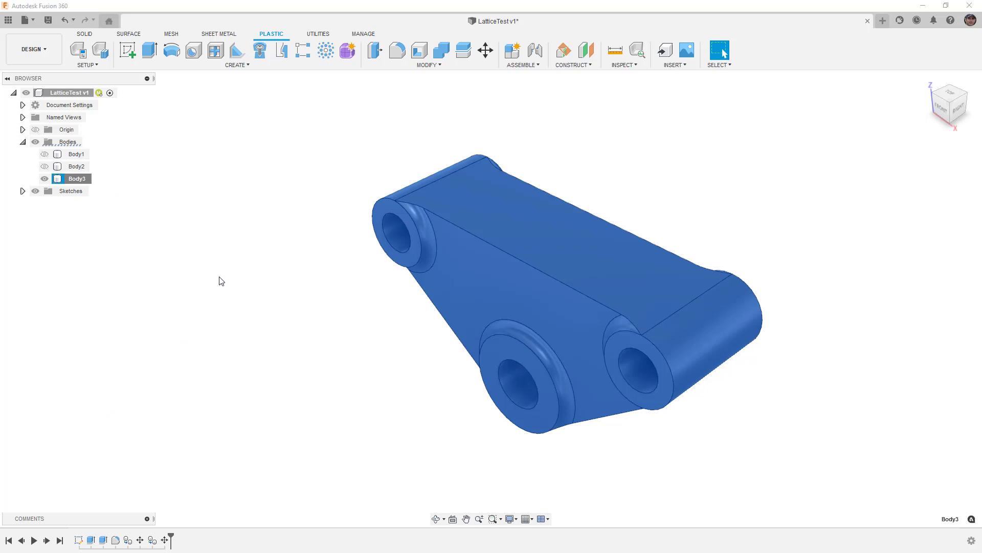
right_click(75, 180)
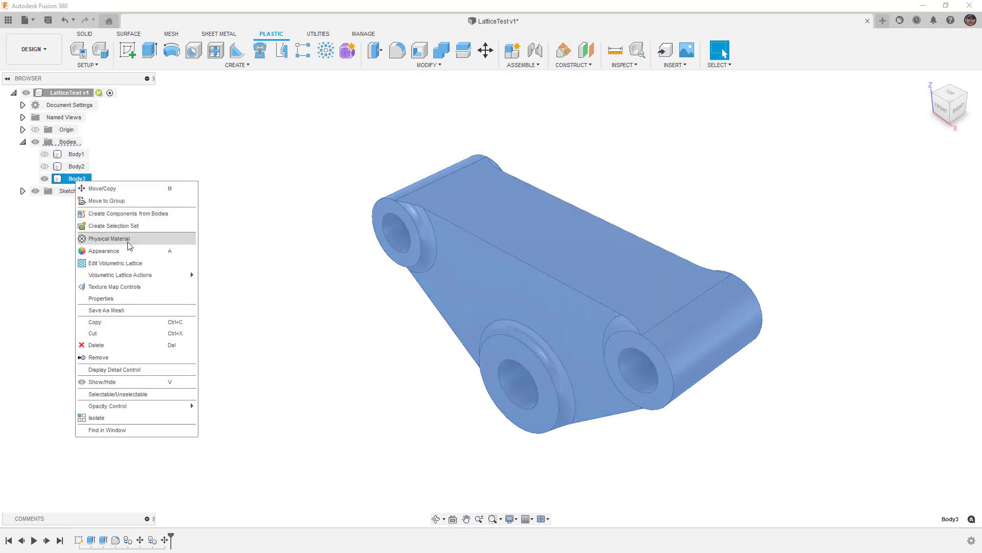
mouse_move(155, 274)
click(221, 273)
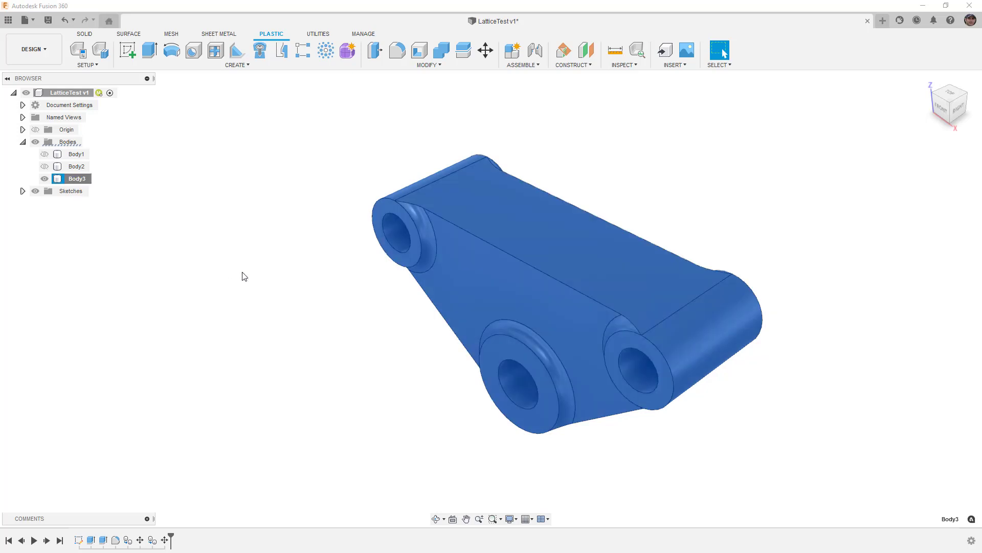
right_click(78, 182)
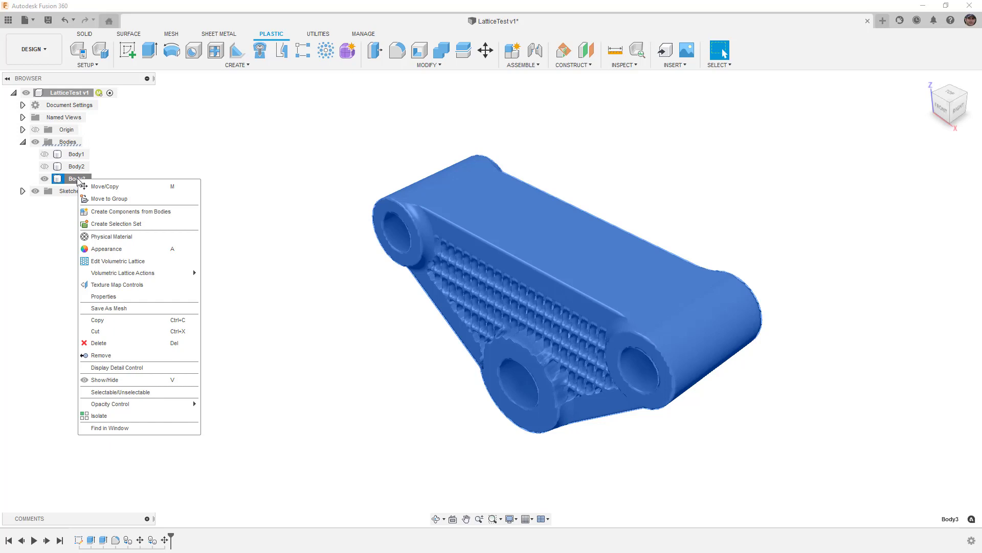
click(403, 206)
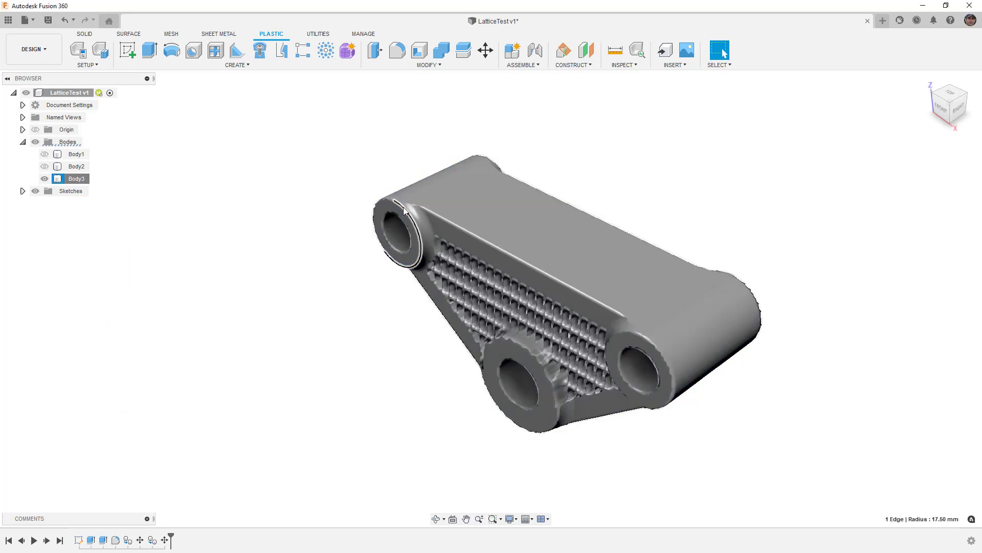
scroll(389, 201, up, 5)
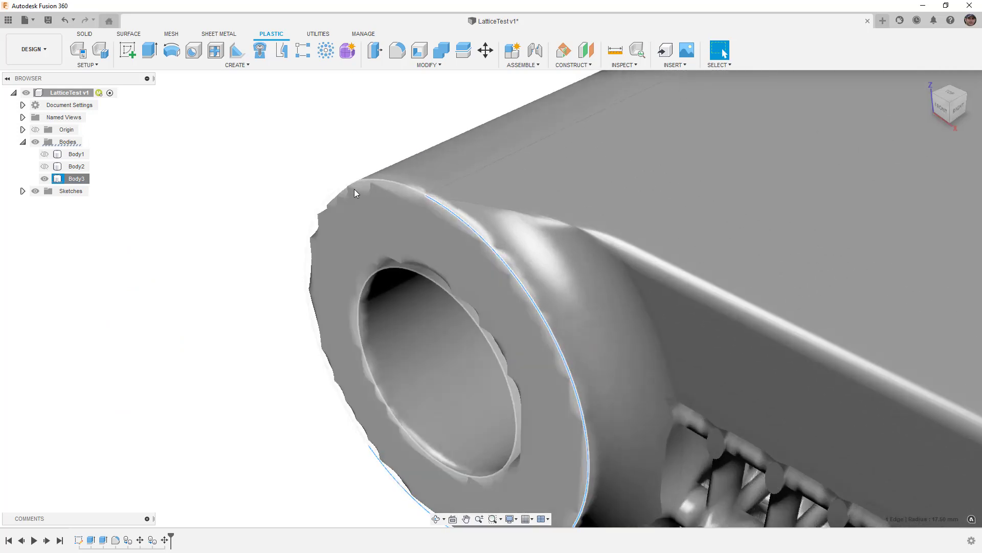
scroll(316, 229, down, 4)
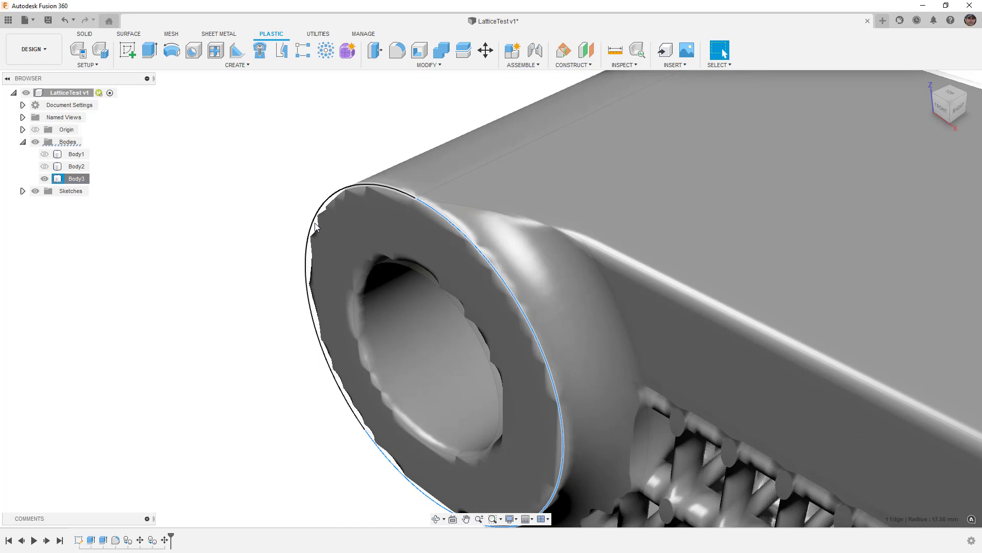
scroll(315, 222, down, 5)
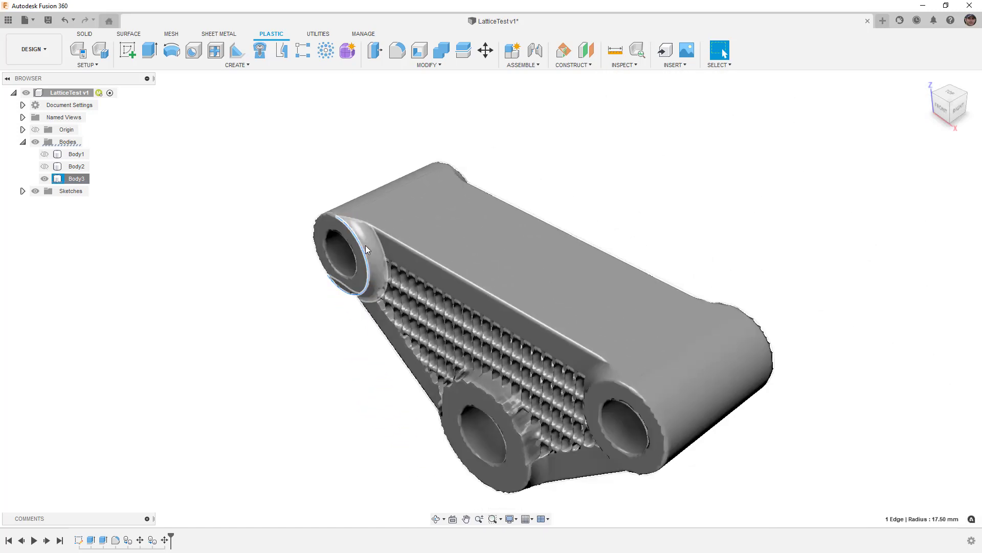
scroll(290, 266, up, 2)
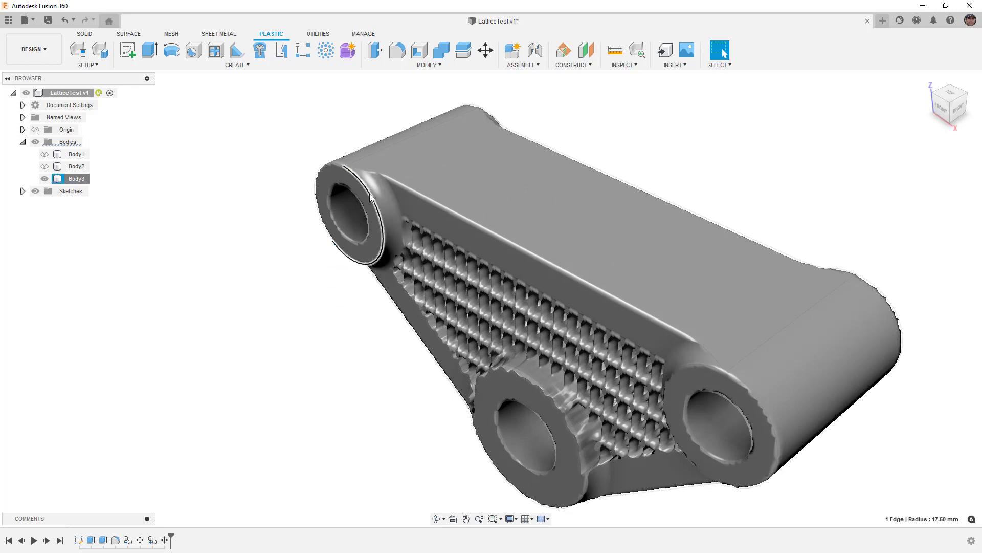
- Edit Body3's Volumetric Lattice and add the three boss ring faces as a solid offset
right_click(77, 179)
click(148, 264)
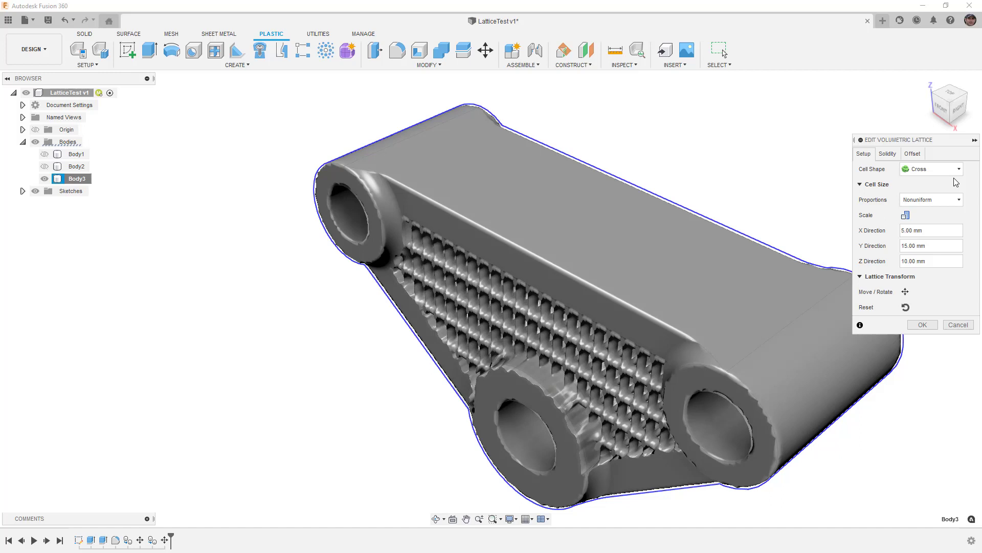
click(909, 154)
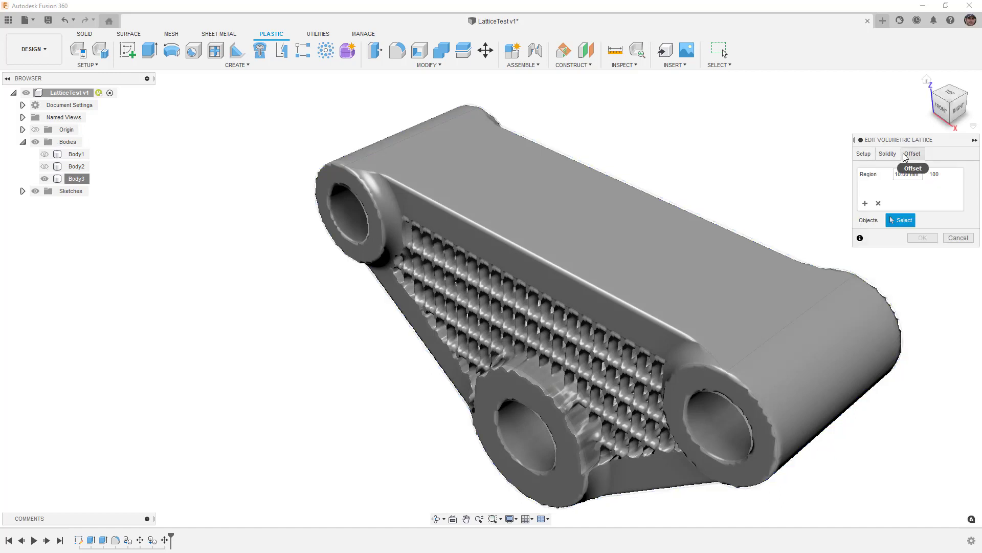
click(373, 221)
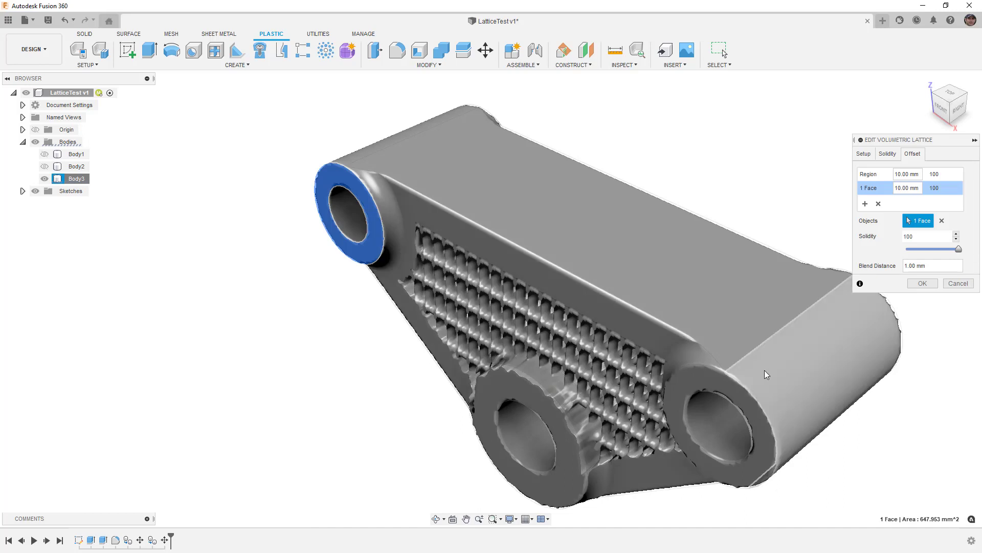
click(732, 389)
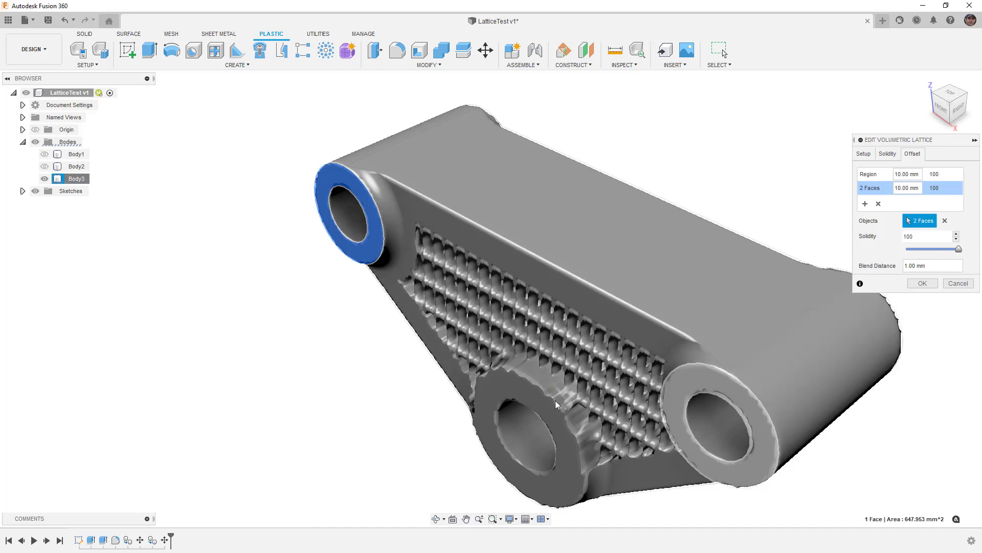
click(520, 388)
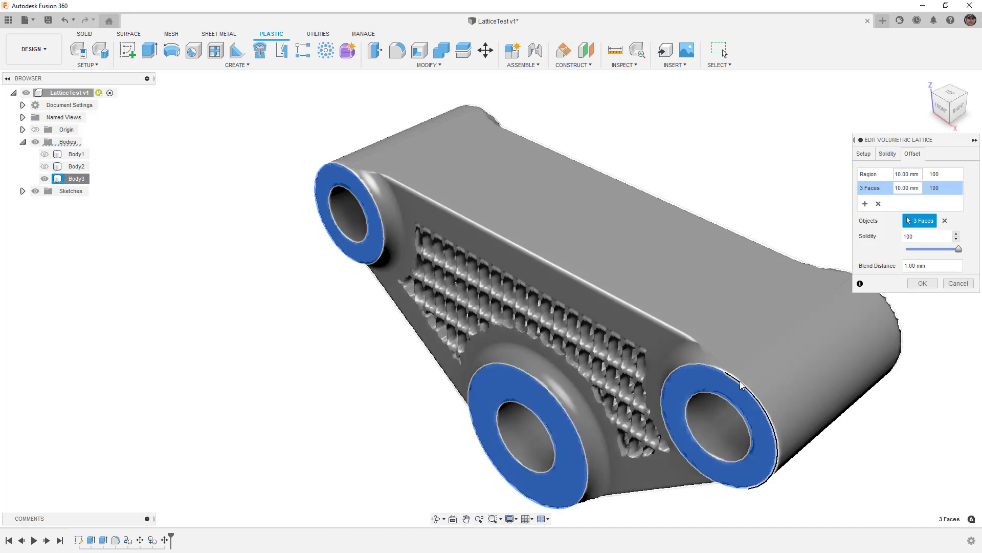
click(922, 284)
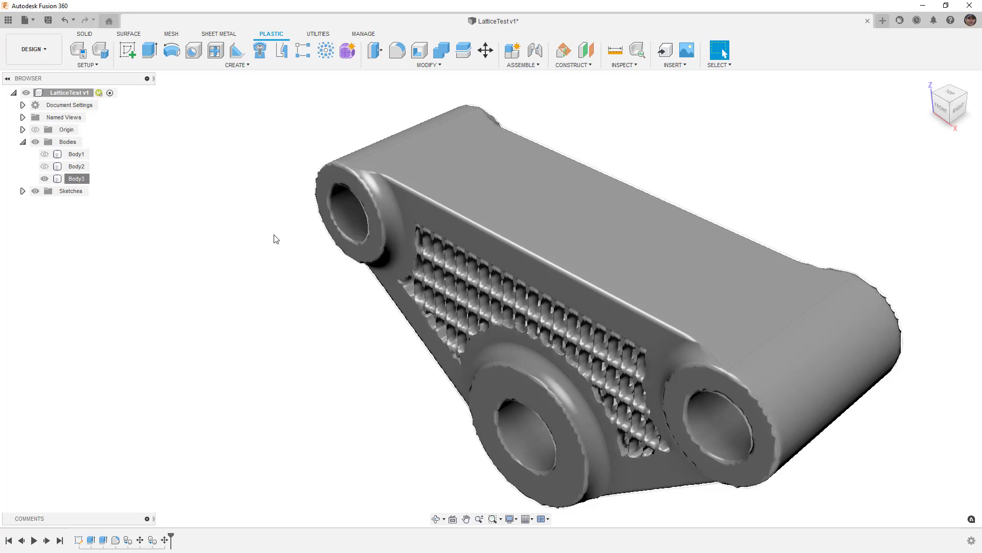
- Create a mesh body from the Body3 lattice at High refinement
scroll(275, 239, down, 1)
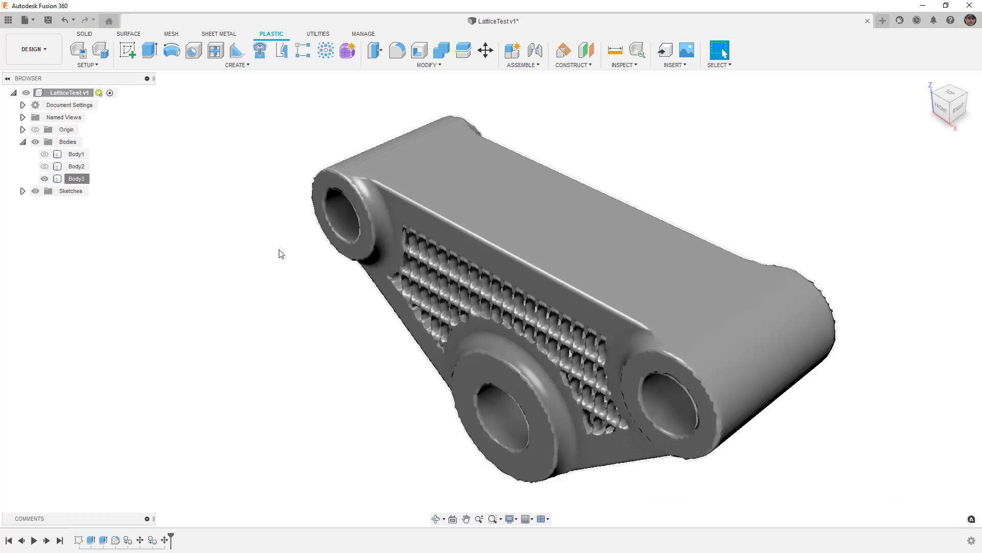
middle_drag(307, 284, 289, 267)
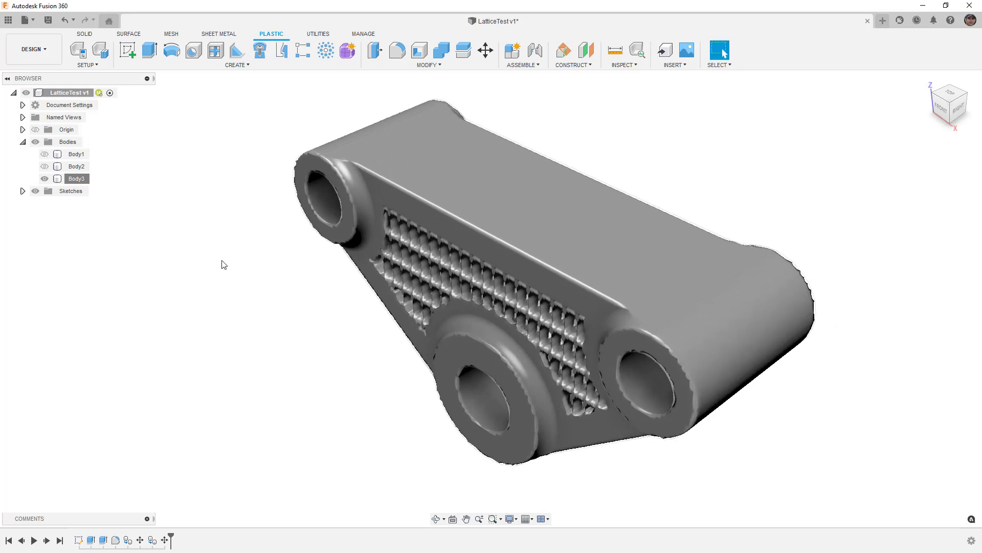
right_click(67, 184)
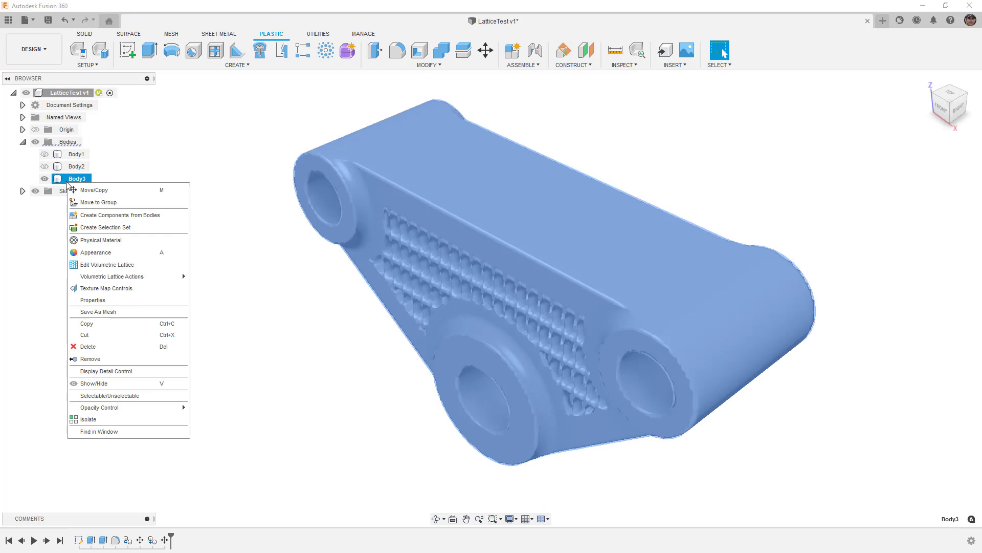
mouse_move(160, 279)
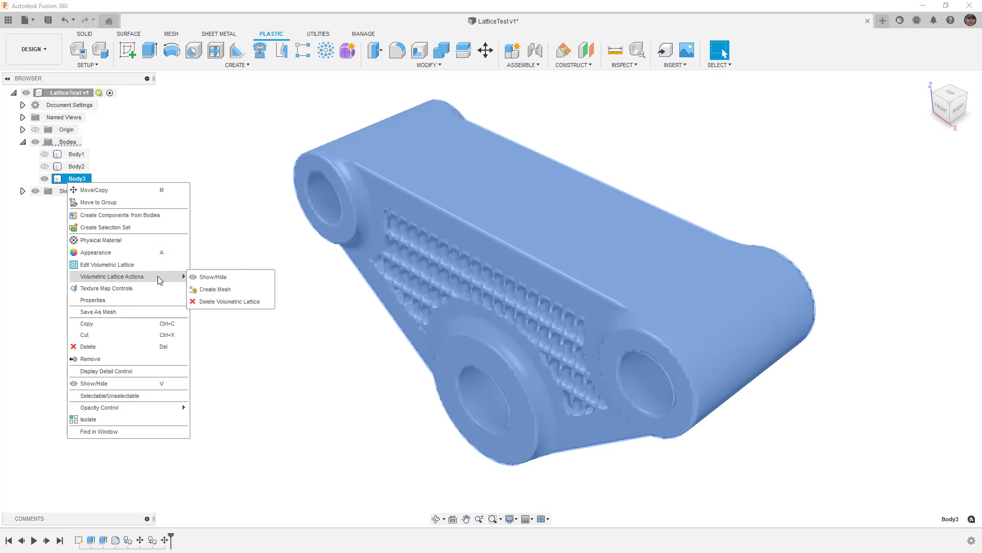
click(215, 289)
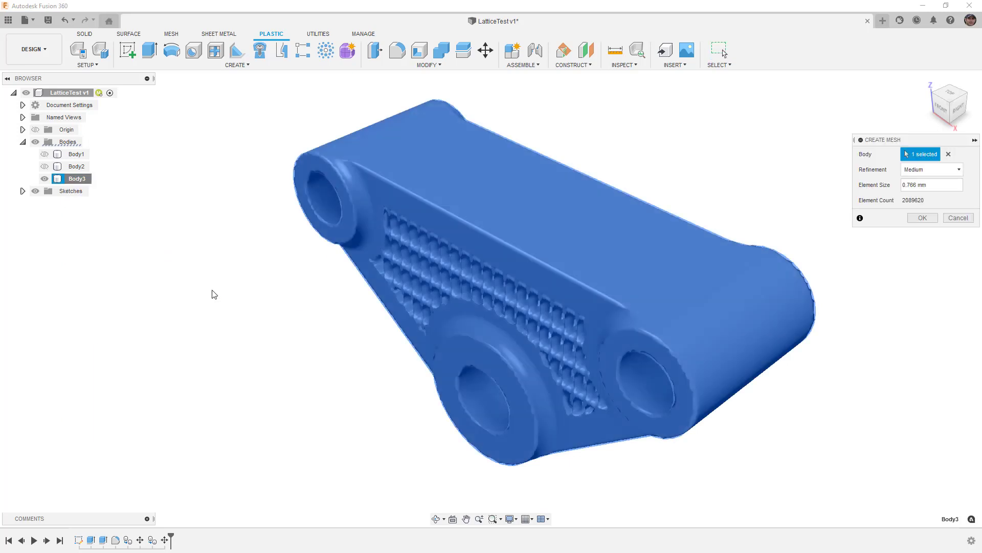
click(928, 169)
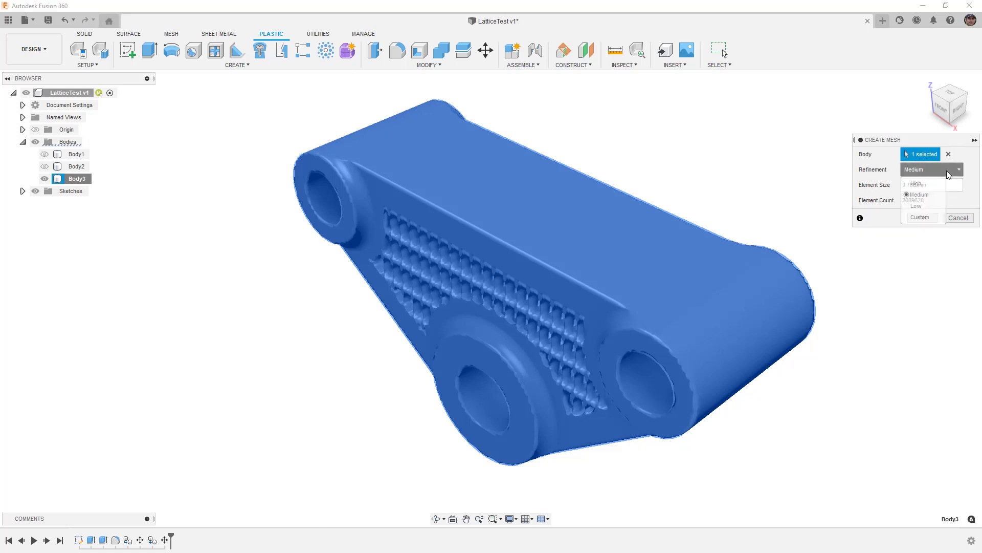
click(916, 183)
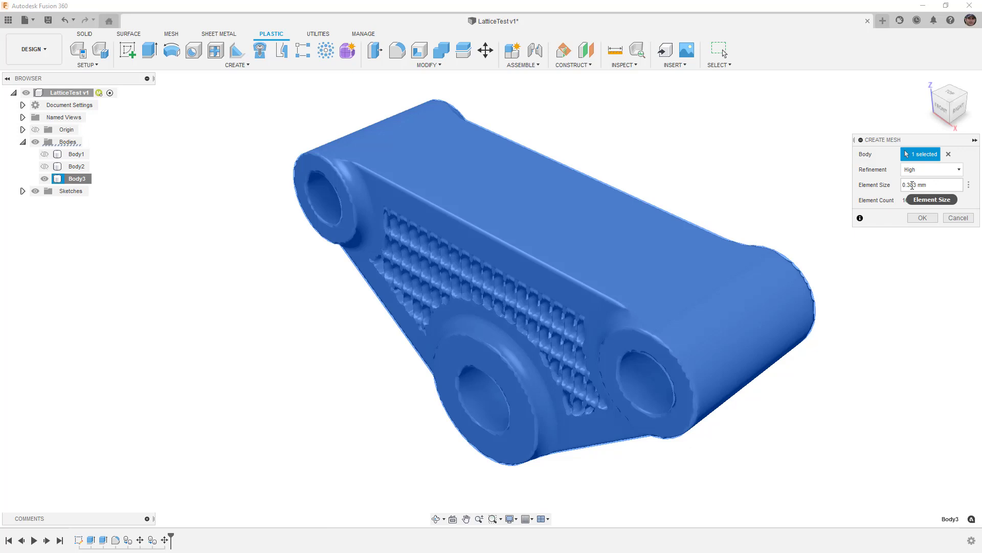
click(923, 218)
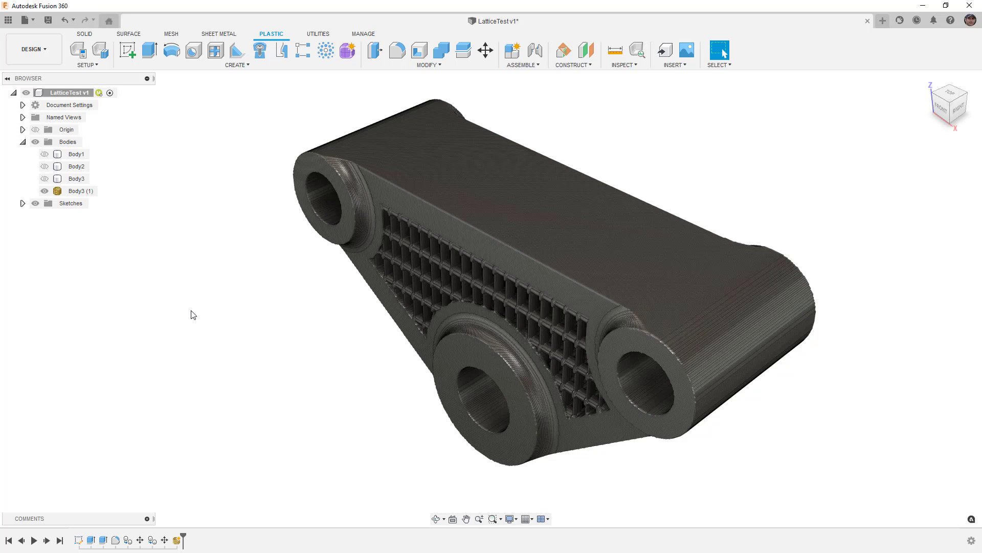
- Orbit around the new mesh body, then show Body3 and hide the mesh copy Body3 (1)
click(412, 285)
click(436, 518)
drag(424, 286, 476, 279)
key(Escape)
click(45, 178)
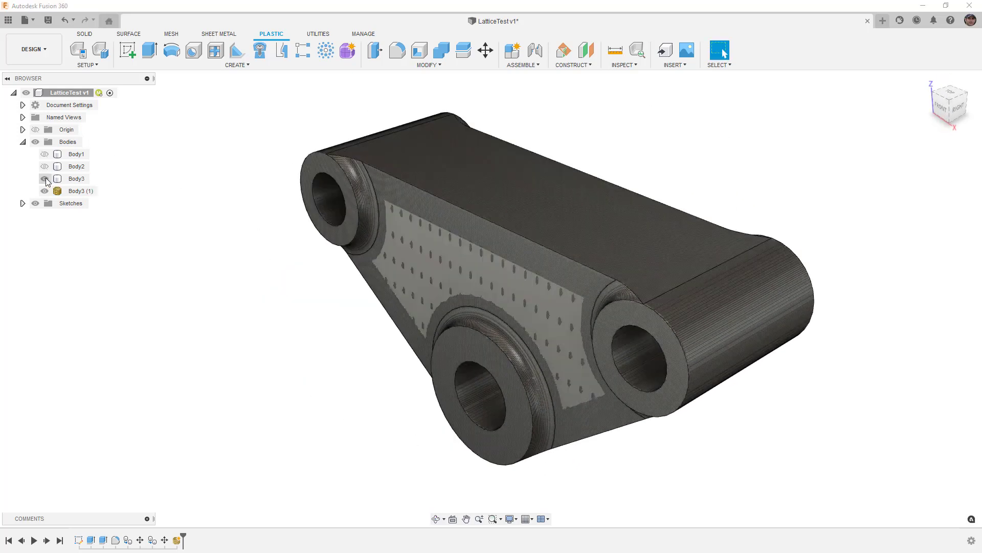
click(45, 191)
click(45, 191)
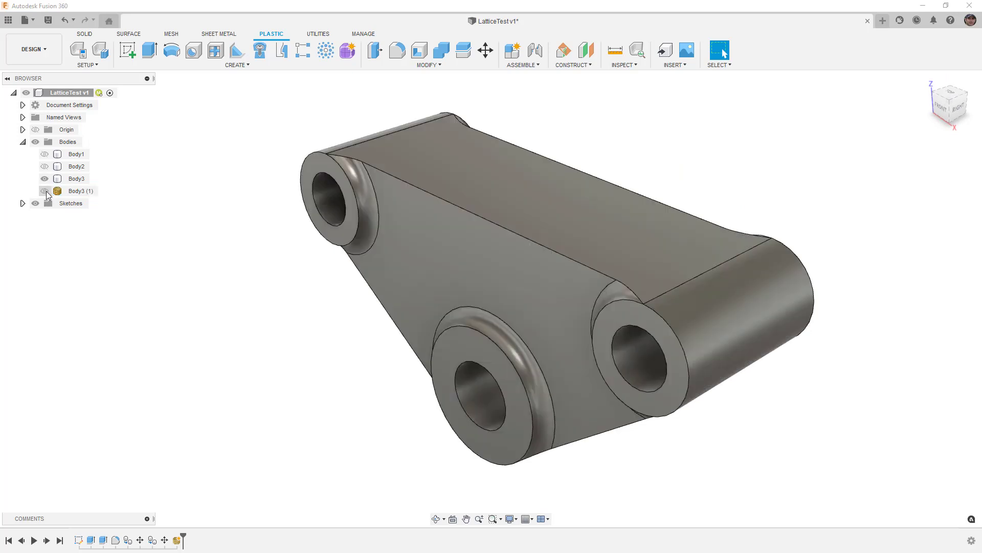
- Turn Body3's lattice preview back on, then show only Body3 (1) and orbit to face it
right_click(77, 179)
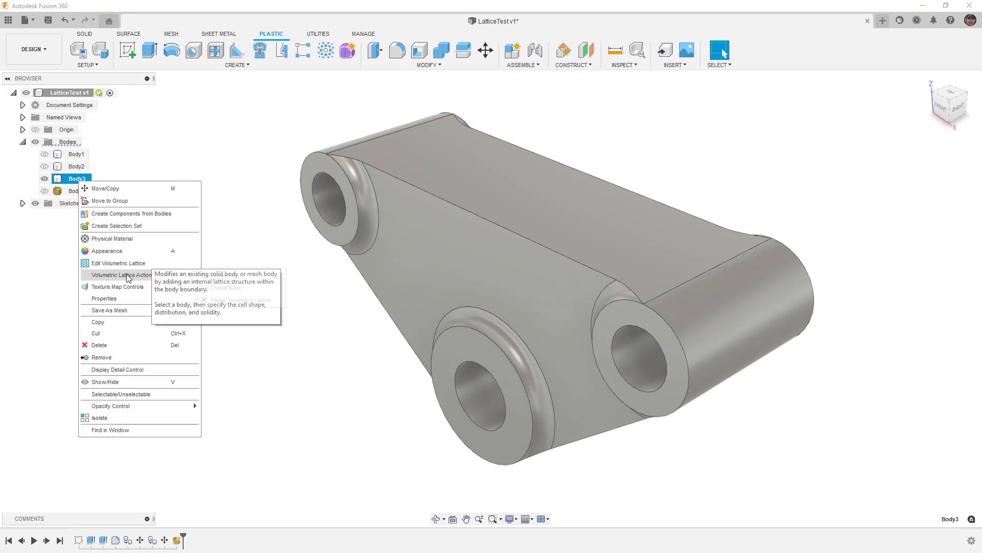
mouse_move(127, 274)
click(215, 278)
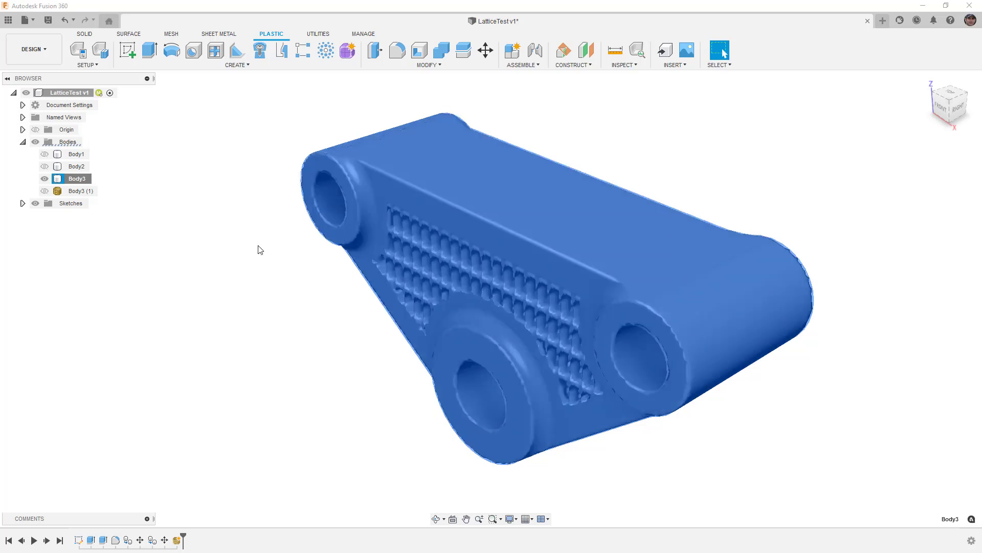
click(186, 220)
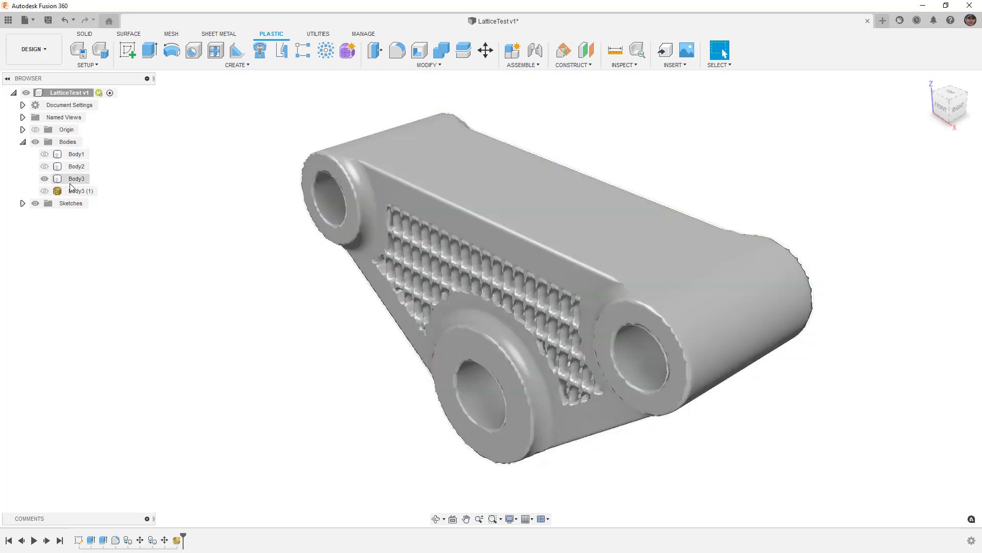
click(45, 179)
click(45, 191)
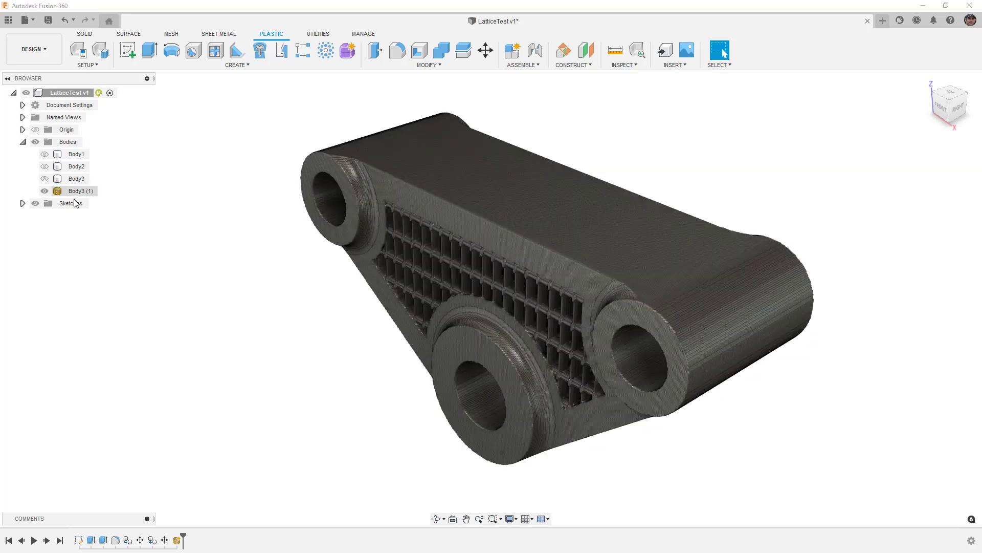
shift+middle_drag(290, 270, 491, 113)
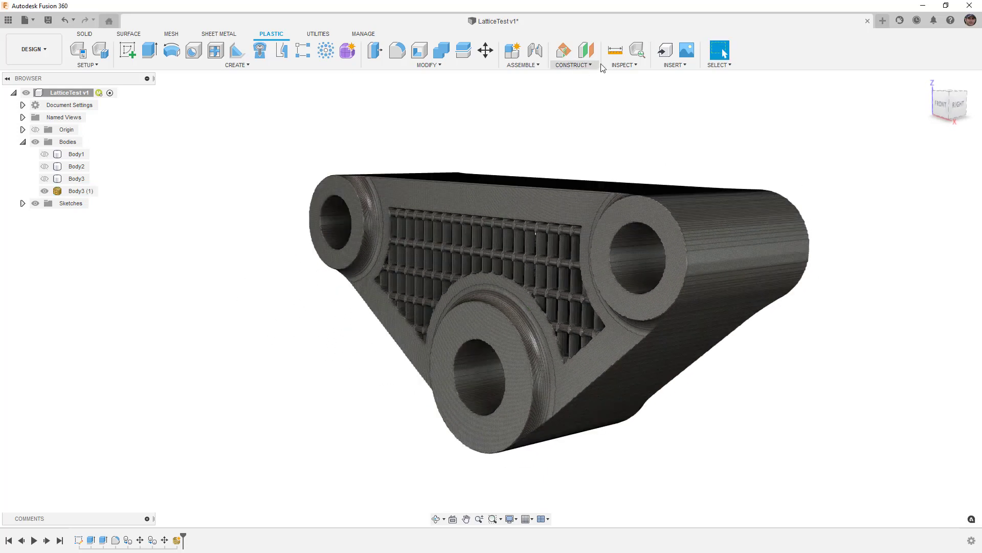
- Create a section analysis on the XZ plane offset to -135 mm through the part
click(621, 66)
click(643, 177)
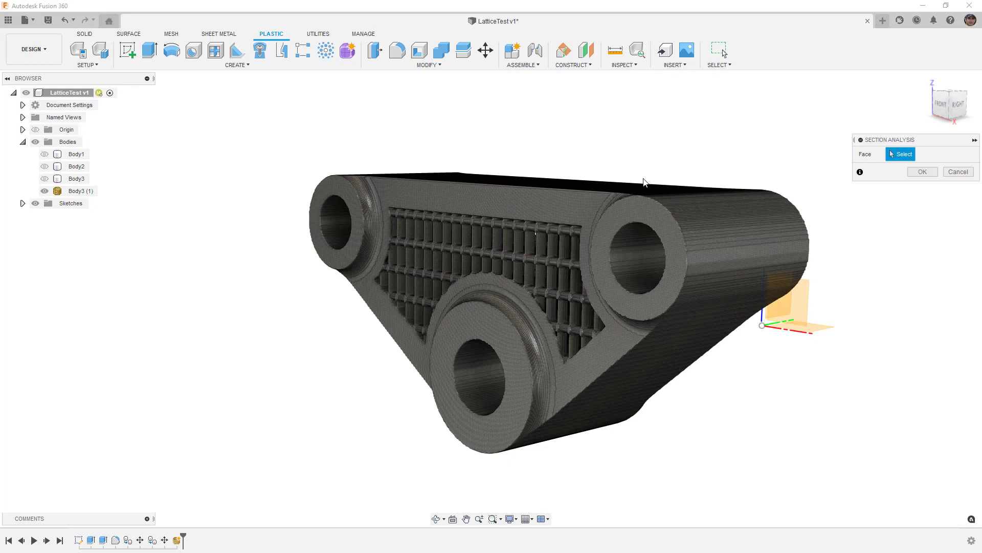
click(801, 306)
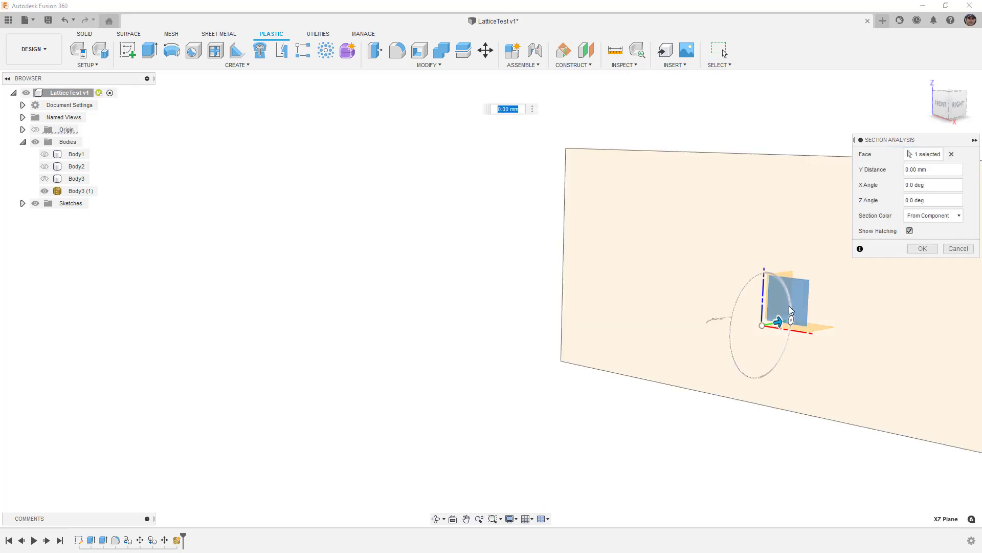
drag(774, 321, 553, 358)
shift+middle_drag(552, 358, 588, 390)
click(923, 248)
- Select Body3 (1) and orbit around the cut lattice, up close and then whole
click(691, 315)
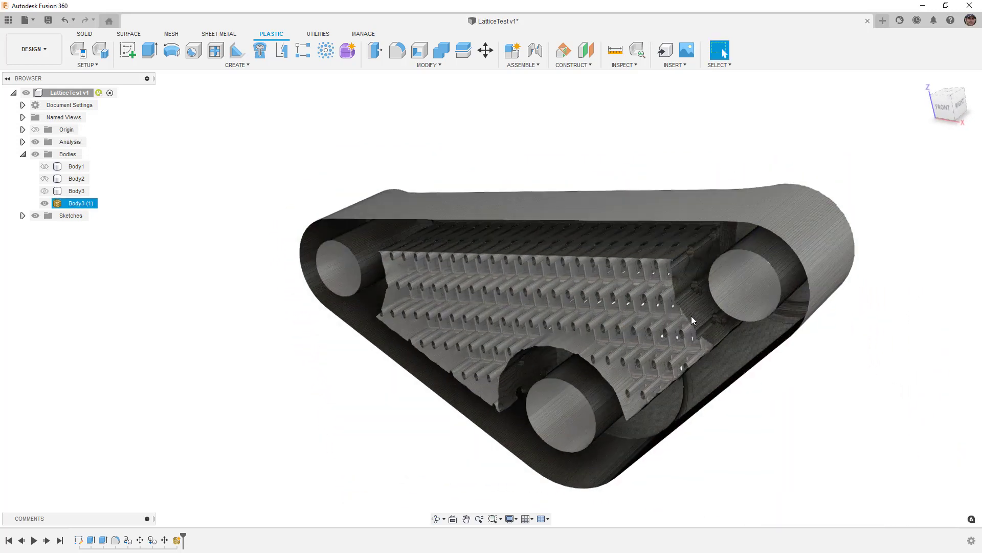
scroll(690, 312, up, 10)
shift+middle_drag(689, 308, 668, 269)
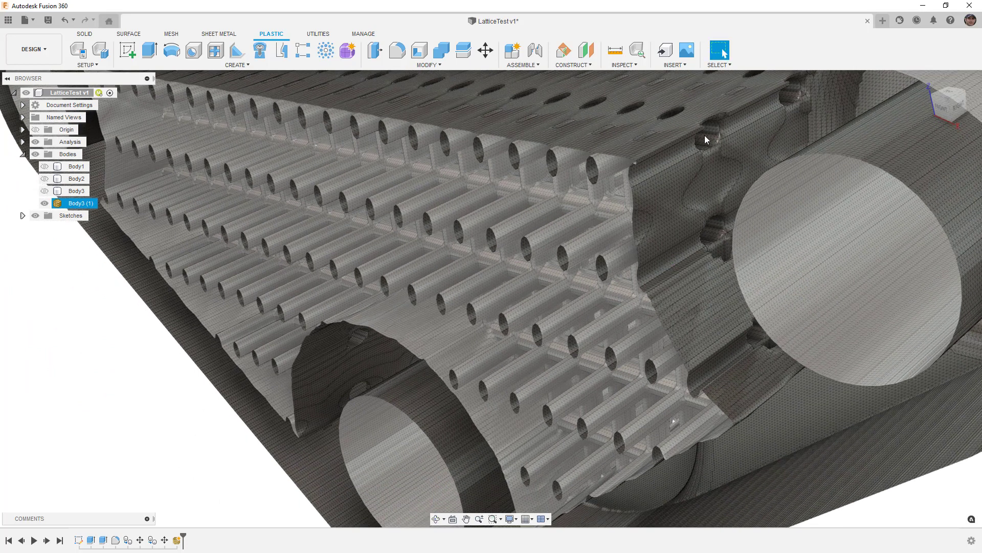
scroll(667, 199, down, 10)
mouse_move(668, 198)
shift+middle_down()
mouse_move(684, 192)
mouse_move(657, 197)
mouse_move(657, 211)
shift+middle_up()
scroll(661, 230, down, 4)
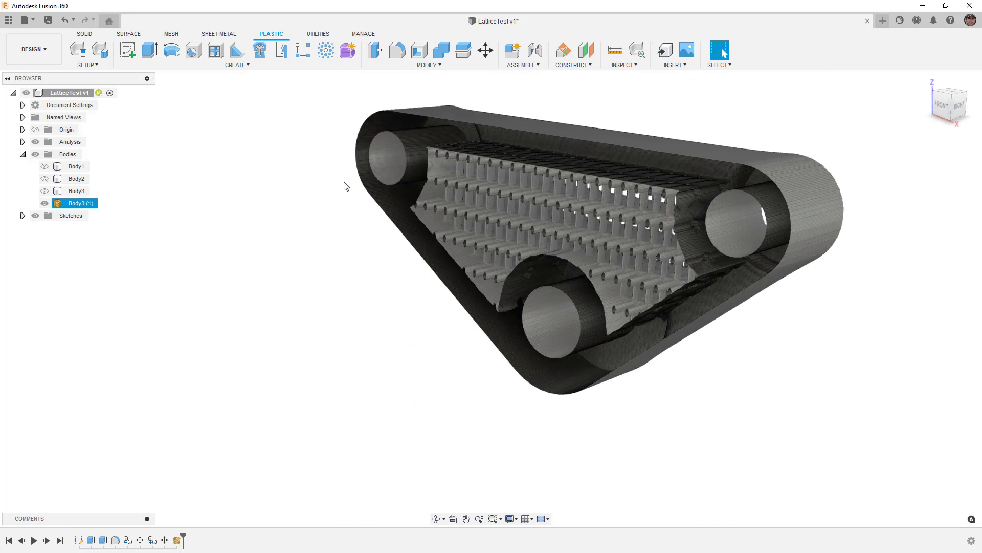
- Show the original Body3 plate and hide the mesh copy Body3 (1)
click(209, 186)
click(70, 206)
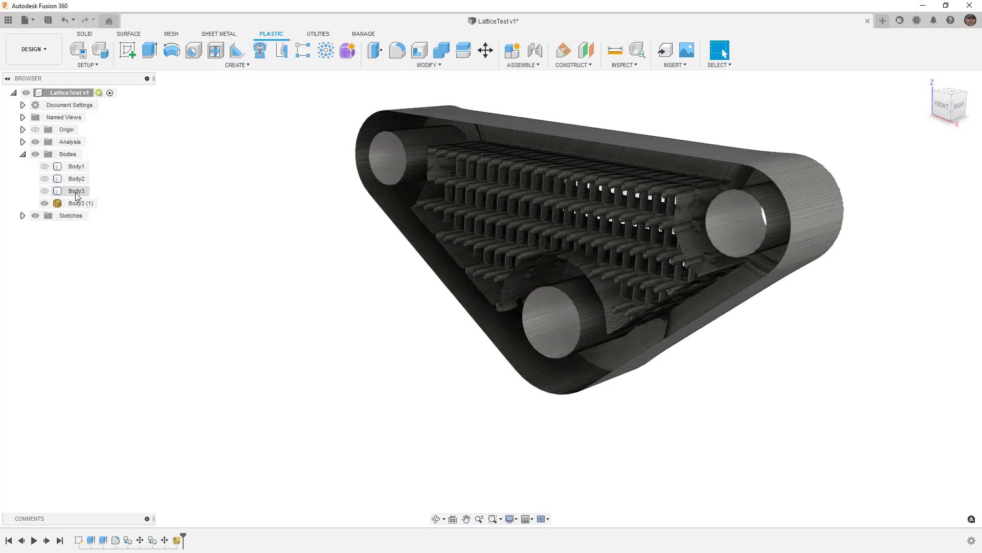
click(45, 191)
click(72, 192)
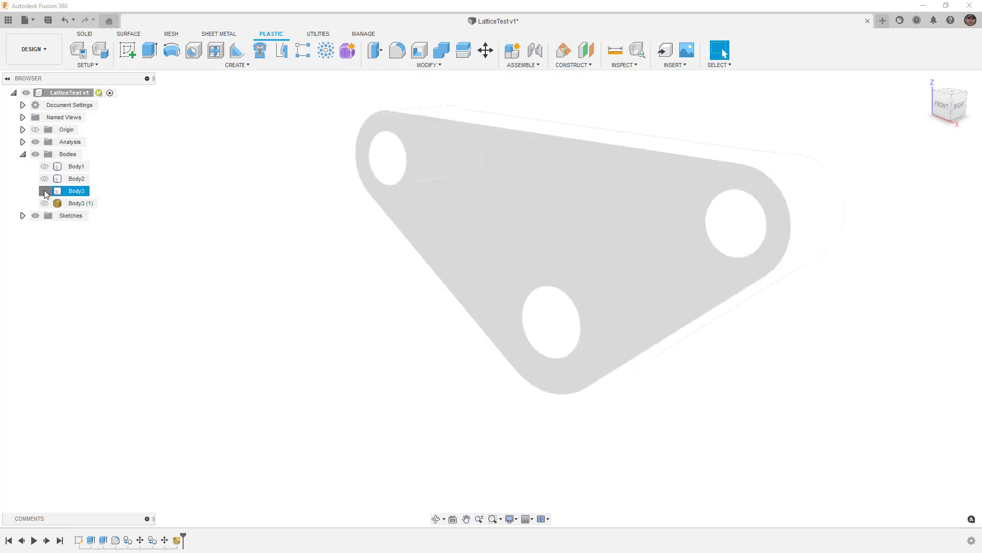
- Switch Body3's cross lattice to uniform 10 mm cells, then hide the Body3 plate
right_click(75, 193)
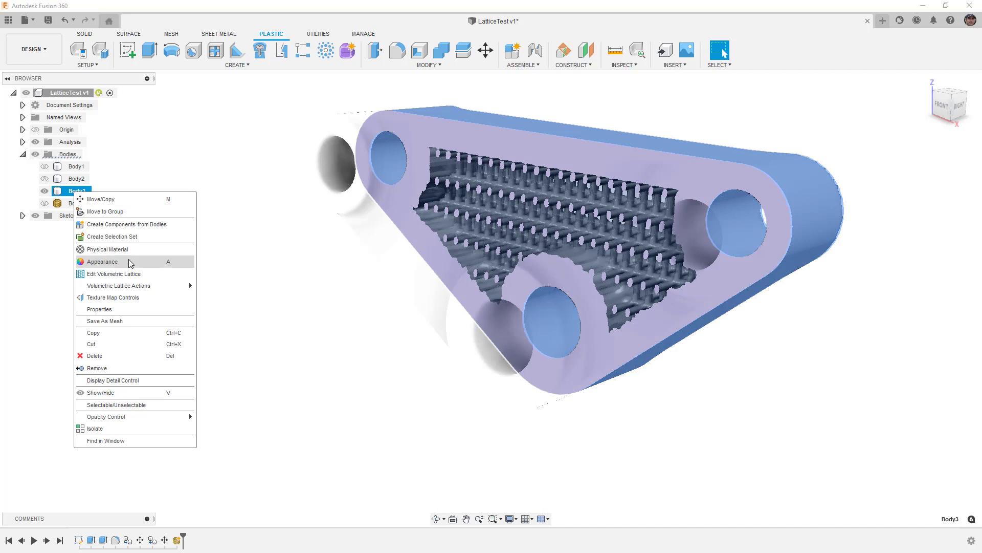
click(135, 274)
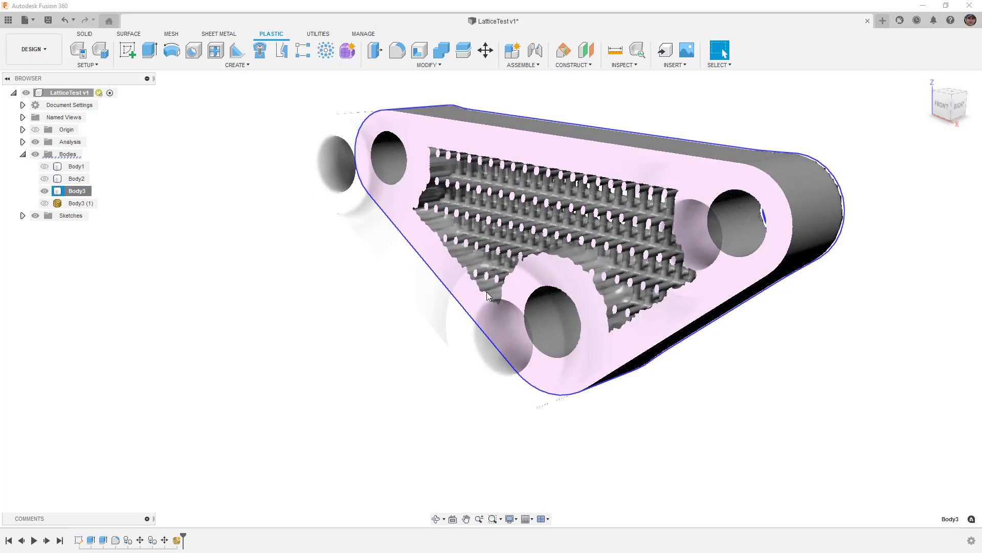
click(932, 200)
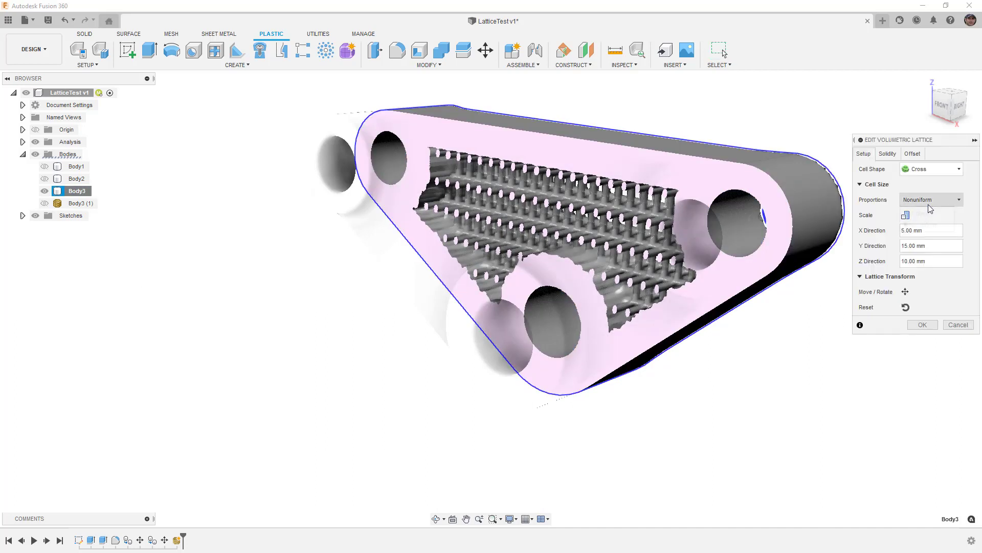
click(929, 215)
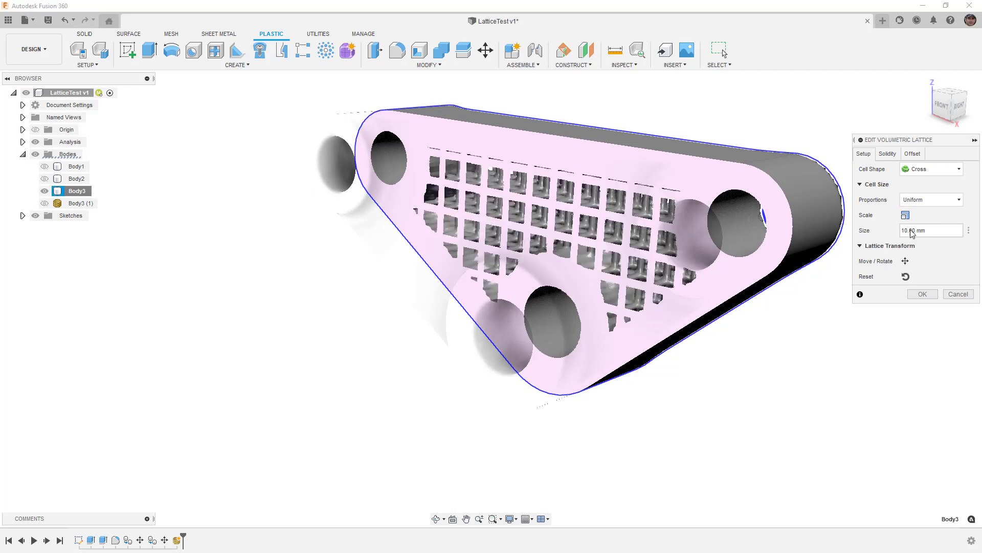
click(924, 294)
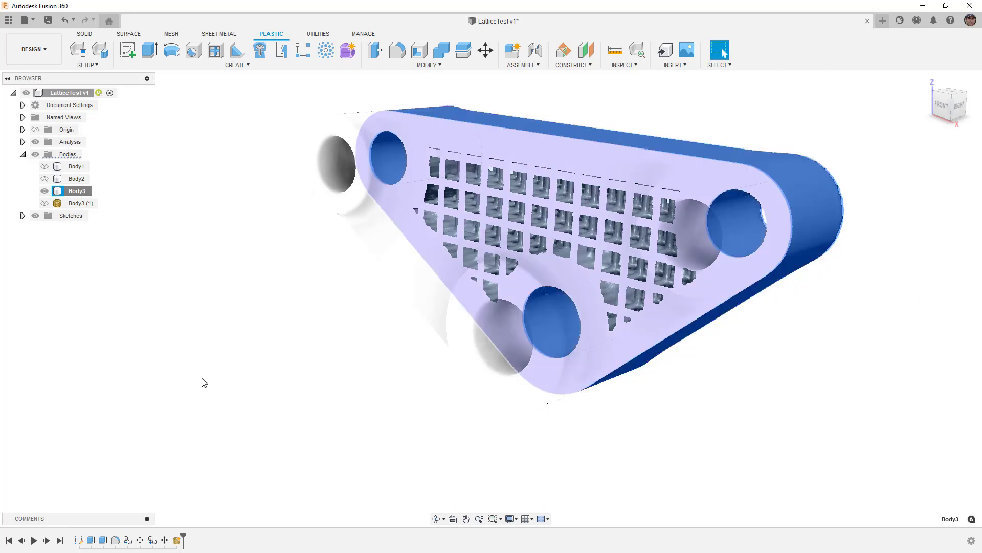
click(177, 540)
click(45, 191)
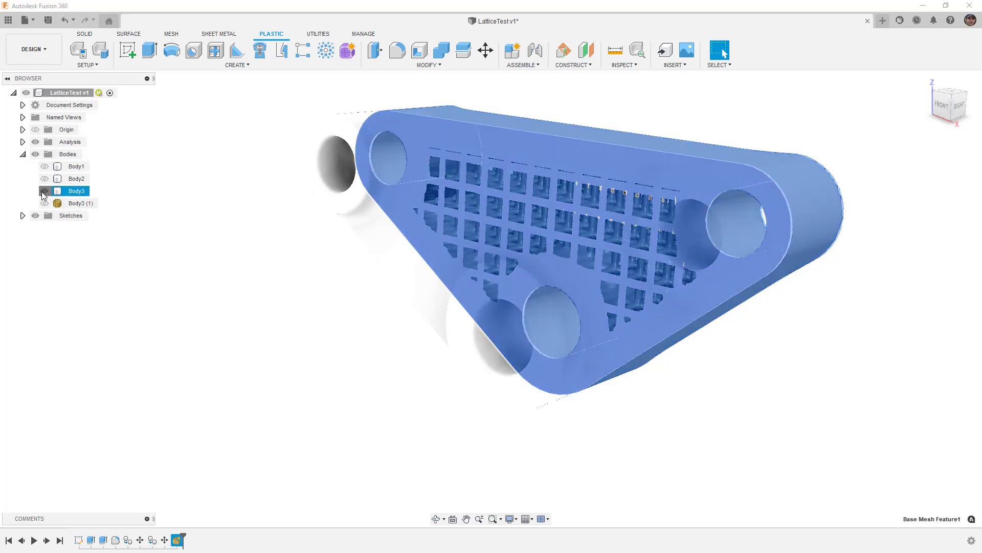
- Check the mesh copy Body3 (1), then turn off Section1, hide the mesh and show Body3
click(44, 203)
shift+middle_drag(367, 312, 362, 344)
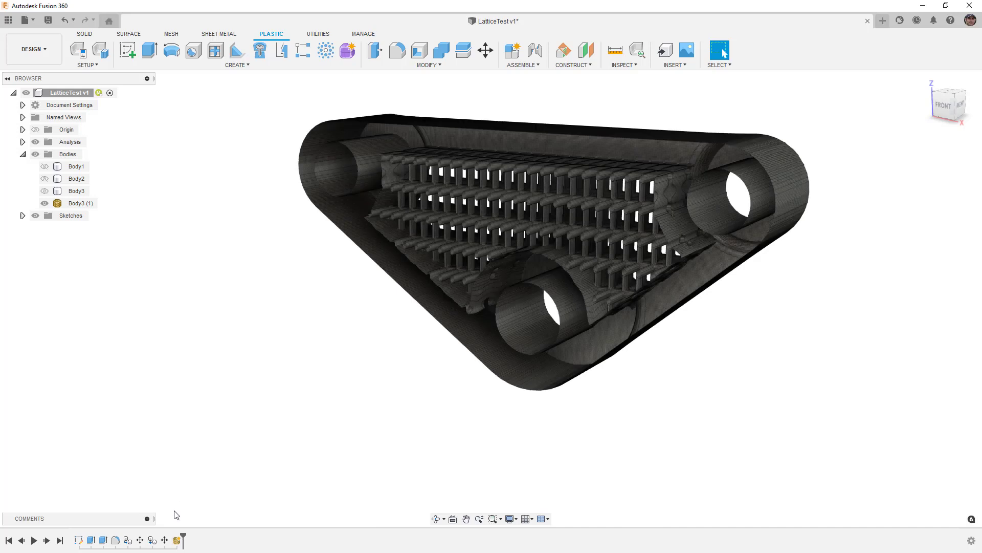
click(22, 142)
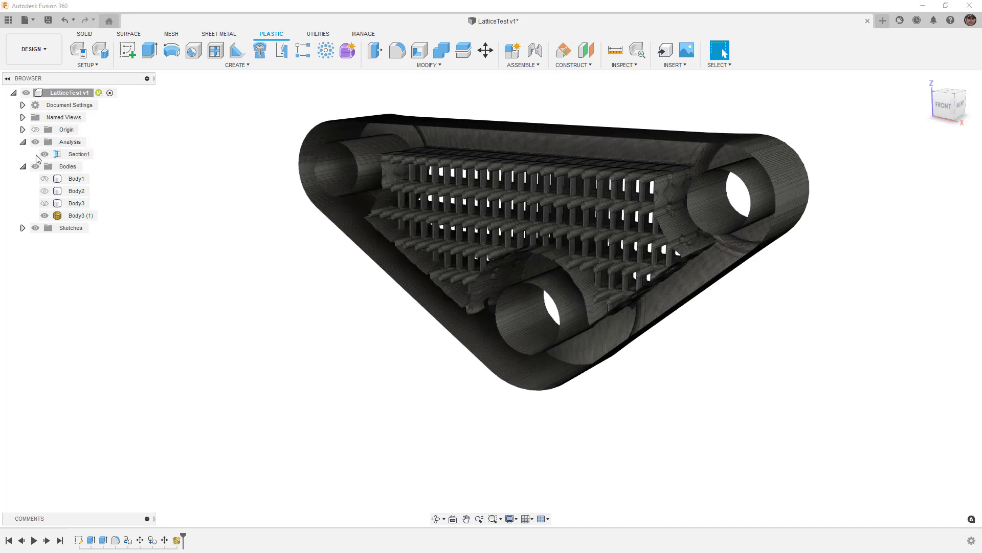
click(44, 154)
click(45, 216)
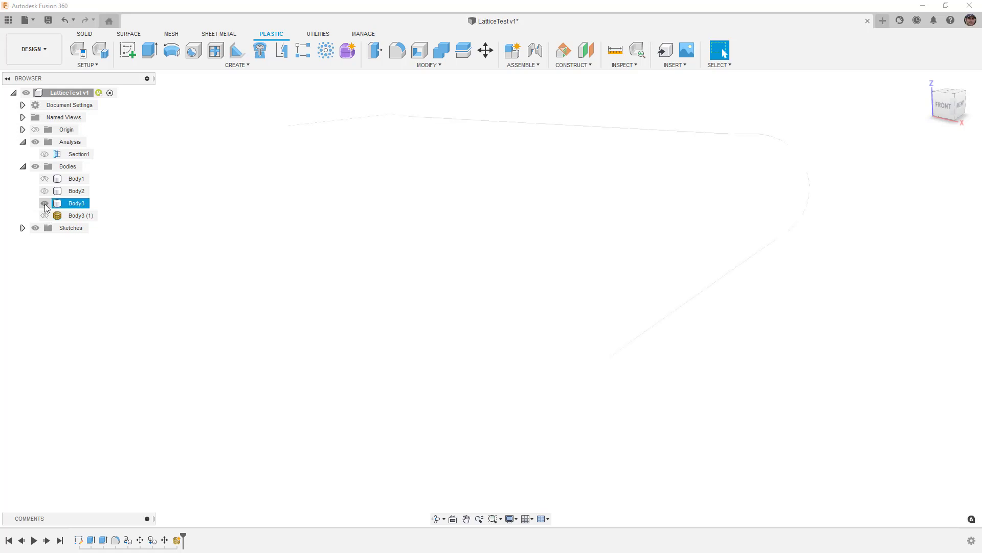
click(45, 204)
- Show the Body1 and Body2 links again and centre the links in view
mouse_move(451, 229)
shift+middle_down()
mouse_move(489, 225)
mouse_move(466, 240)
shift+middle_up()
click(45, 191)
click(45, 179)
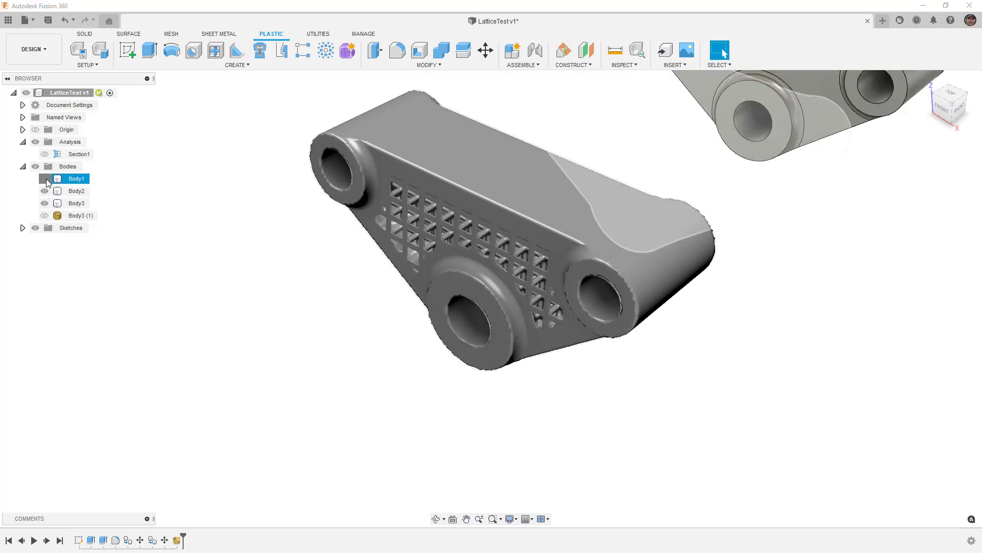
scroll(292, 250, down, 5)
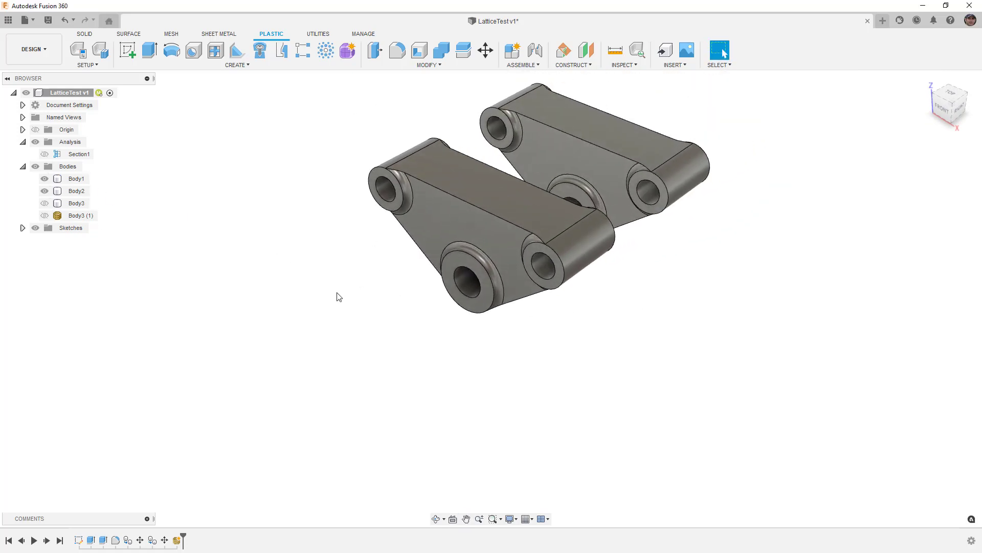
scroll(564, 251, up, 2)
middle_drag(564, 251, 530, 291)
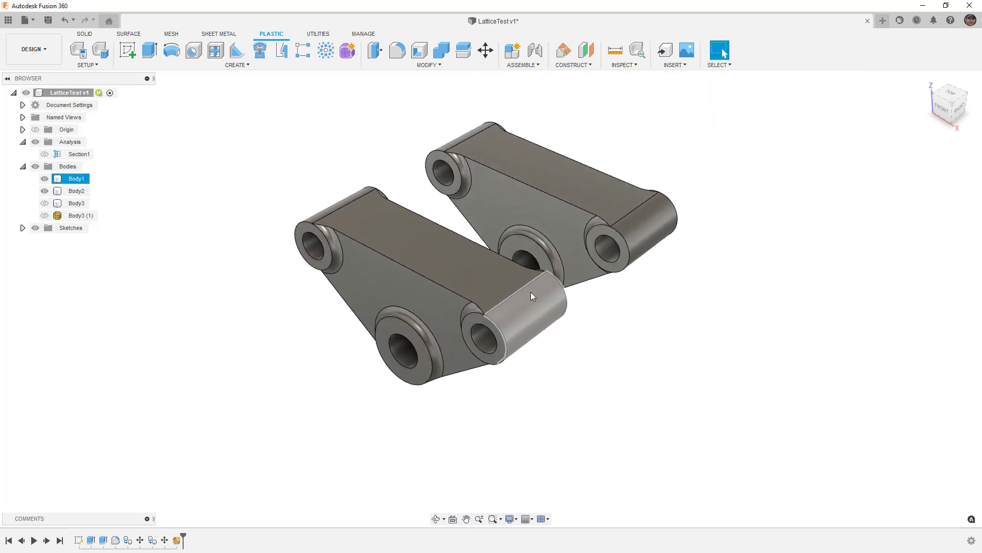
- Start a volumetric lattice on Body1 with the Schwarz P cell shape
click(530, 65)
mouse_move(475, 70)
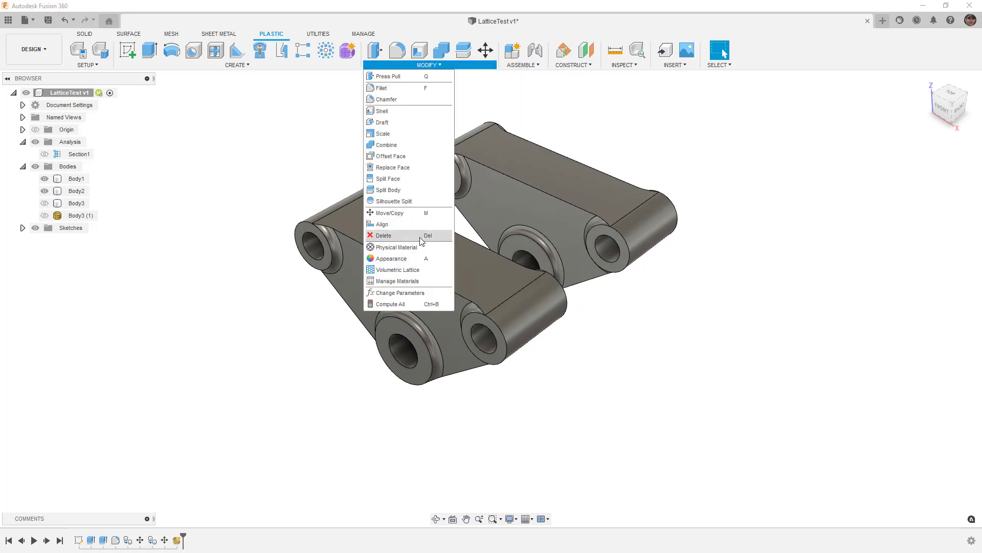
click(419, 269)
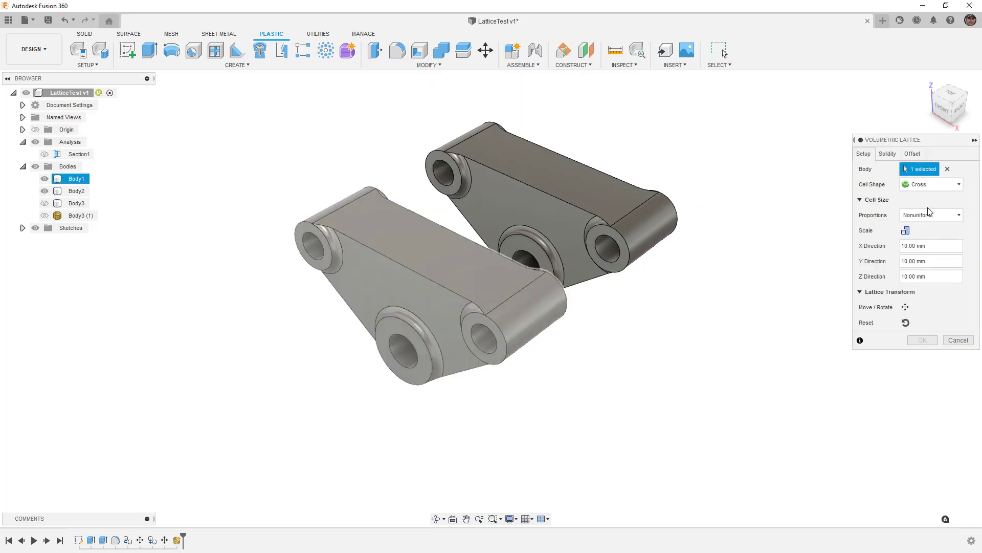
click(934, 184)
click(927, 226)
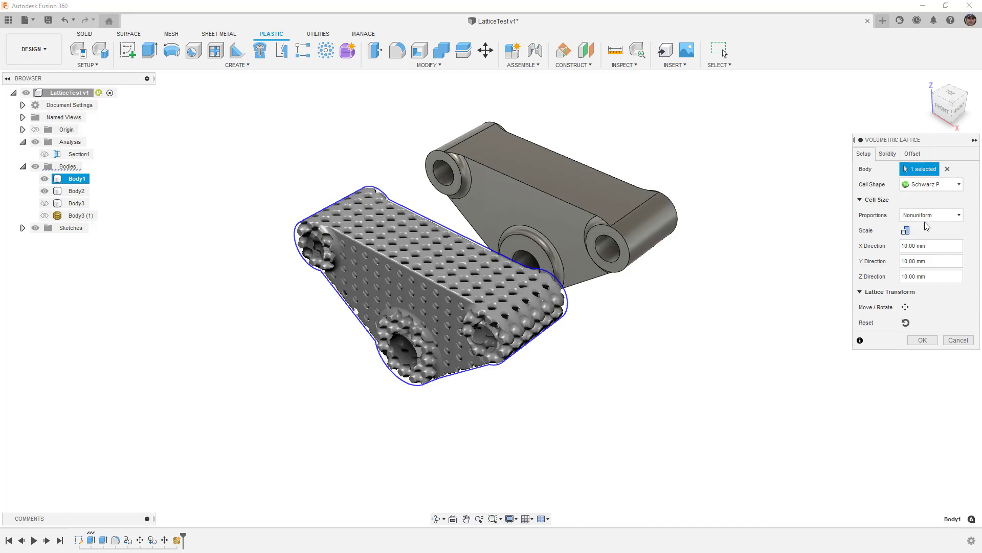
- Make the cells uniform at 5 mm and lower the solidity to 22
click(929, 216)
click(927, 230)
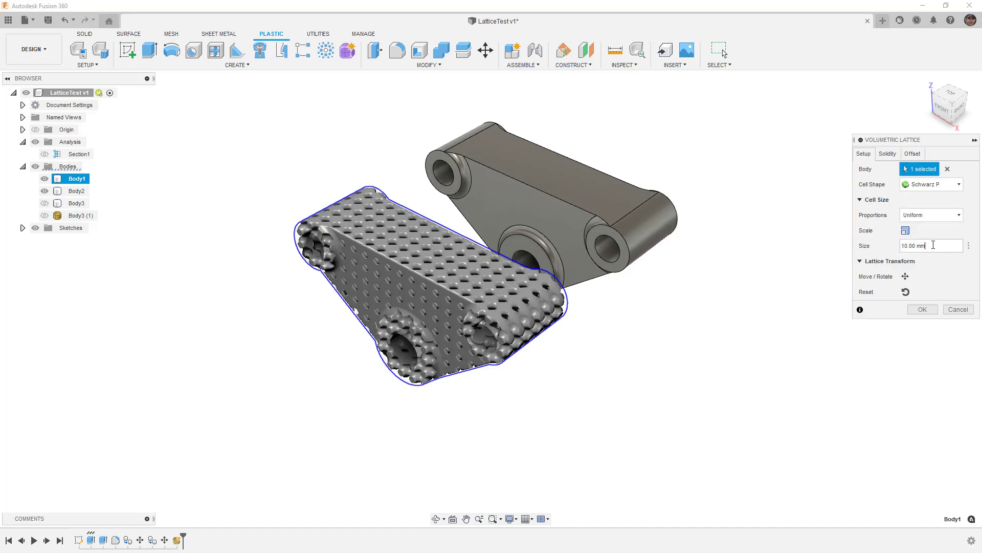
drag(939, 245, 882, 249)
text(5)
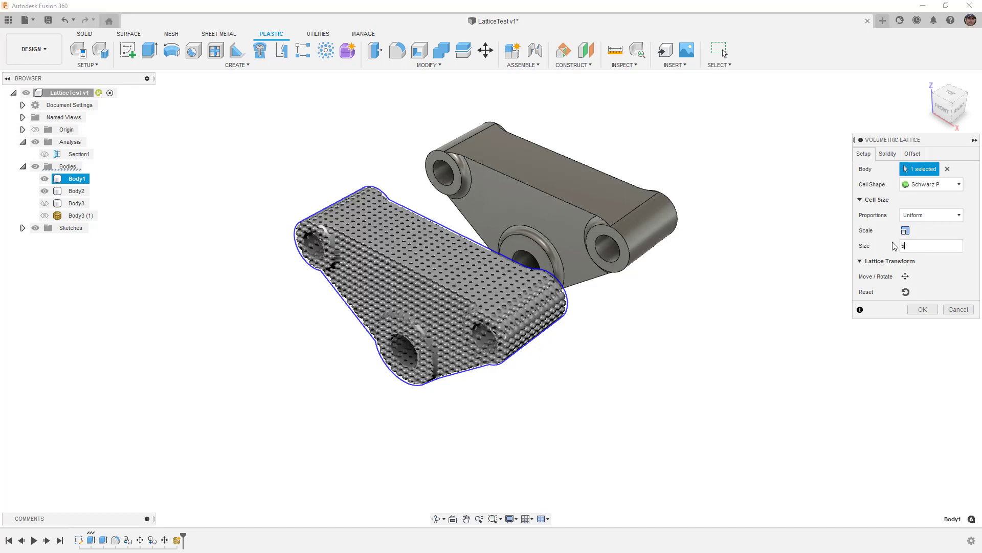
click(888, 154)
drag(924, 199, 911, 201)
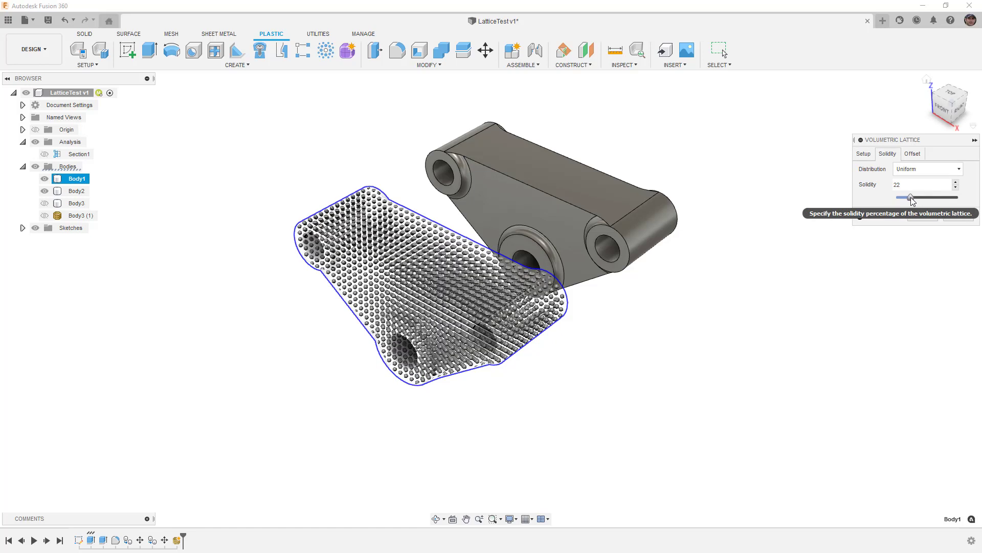
- Zoom in and orbit to inspect the Schwarz P lattice at solidity 22
middle_drag(567, 316, 591, 302)
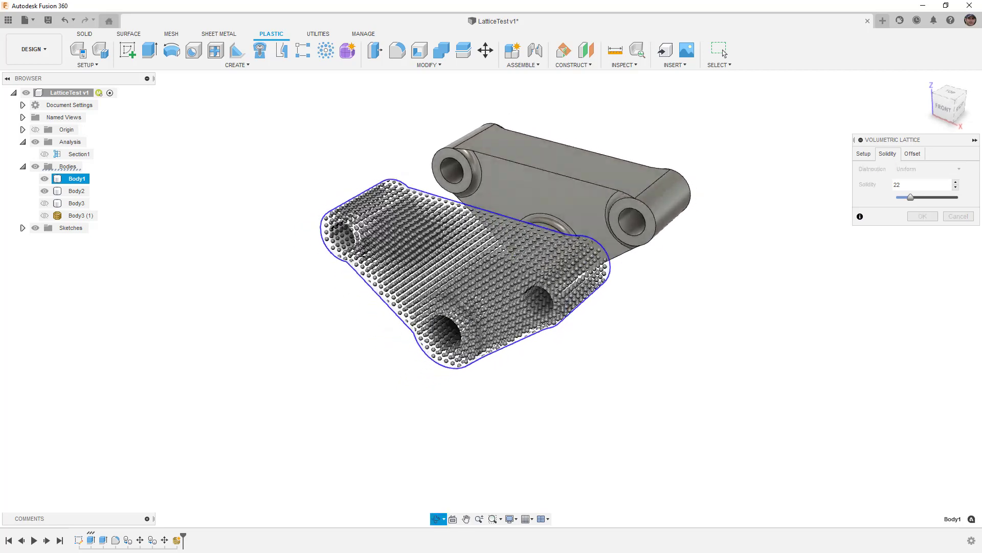
scroll(497, 263, up, 6)
scroll(498, 264, up, 5)
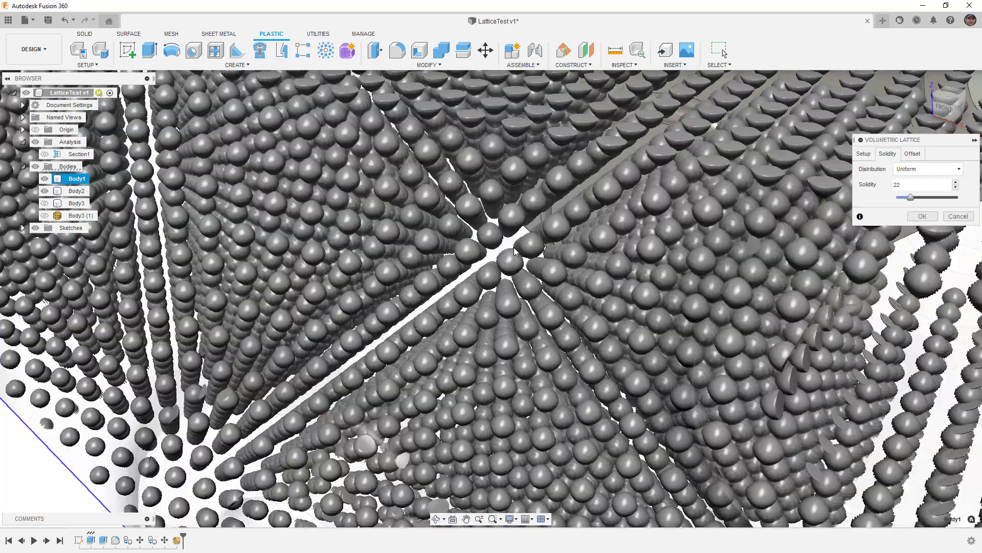
shift+middle_drag(504, 256, 497, 262)
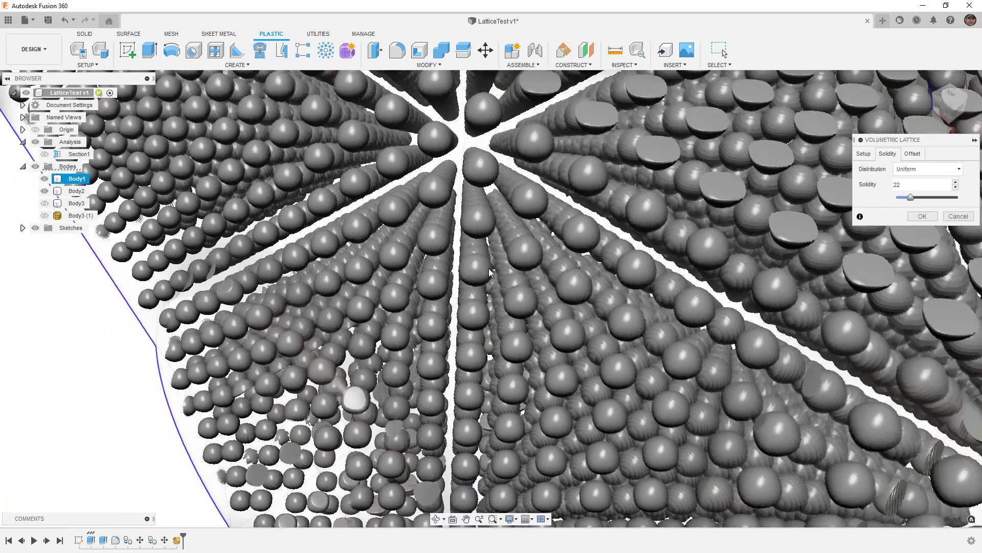
scroll(490, 271, down, 6)
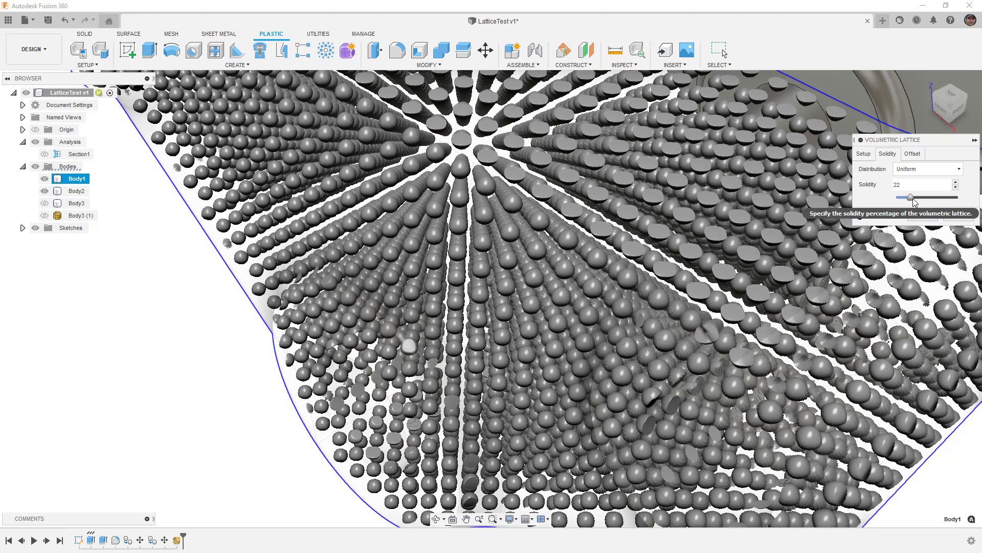
- Raise the lattice solidity to about 39 and review the thicker walls
drag(914, 200, 922, 196)
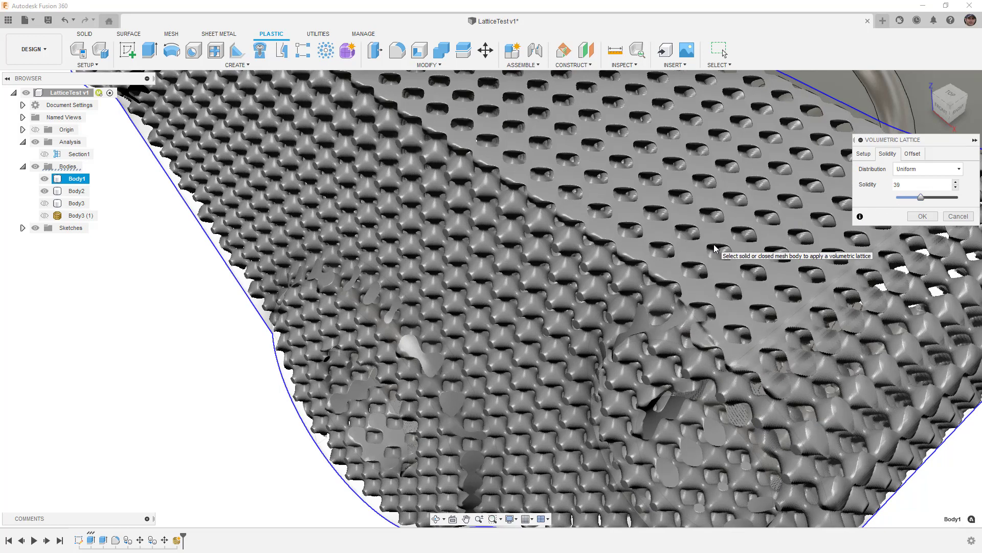
shift+middle_drag(669, 255, 535, 229)
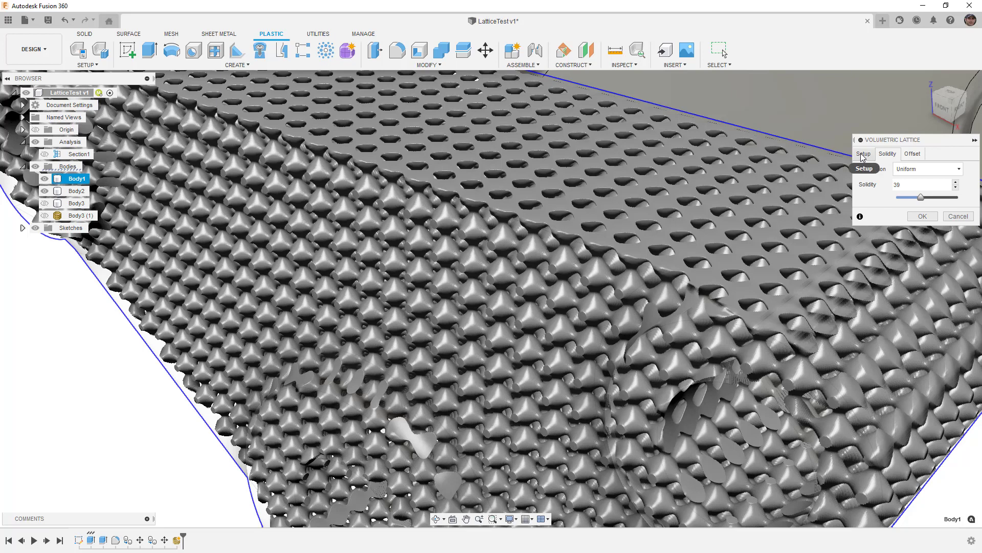
click(706, 260)
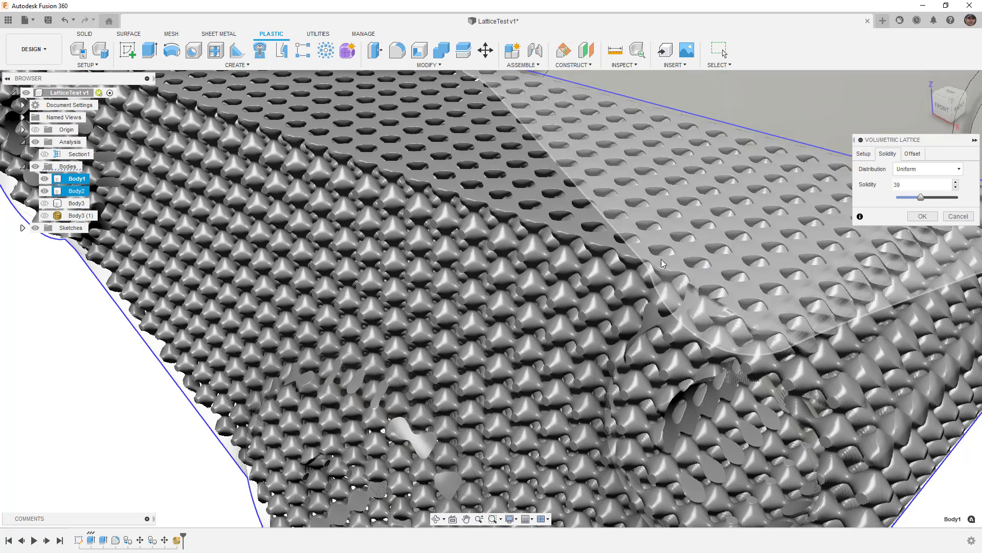
click(664, 290)
click(621, 266)
click(695, 271)
- Add the three hole faces as 10 mm solid offsets and apply the Schwarz P lattice
click(912, 154)
scroll(577, 301, down, 5)
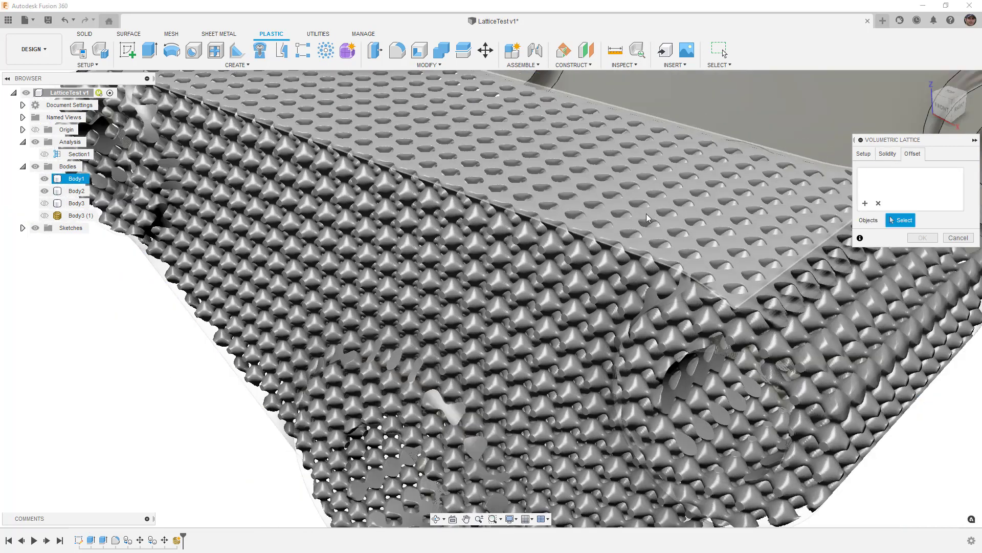
click(503, 388)
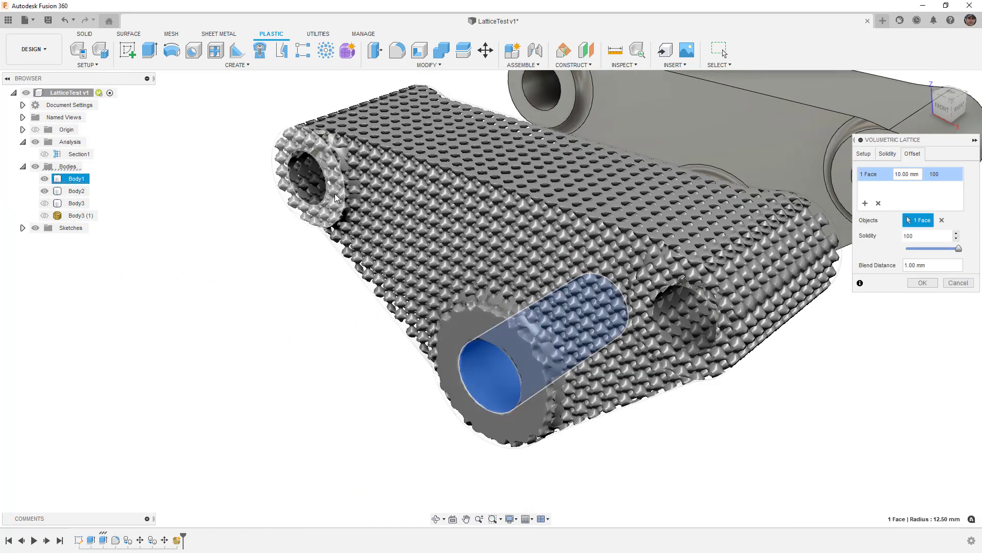
click(309, 176)
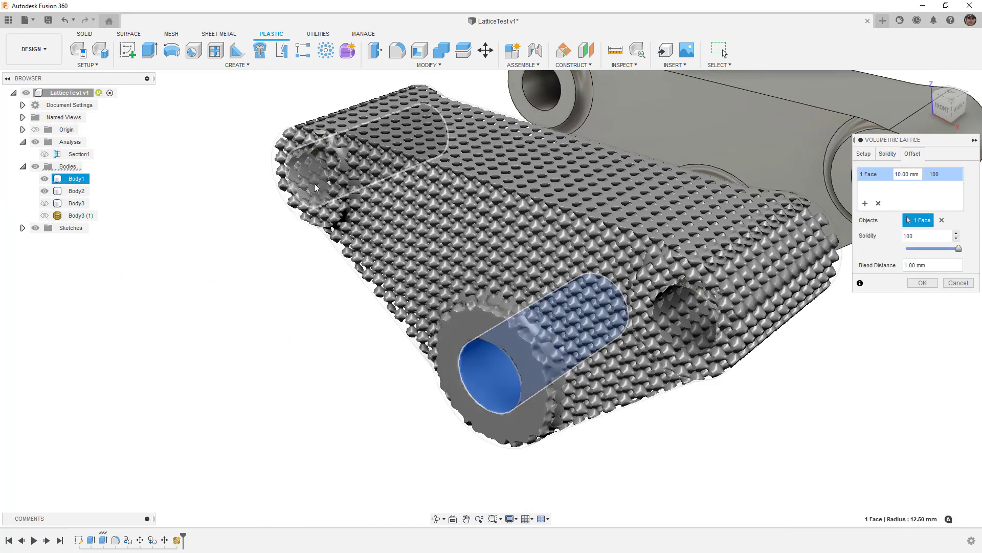
click(683, 318)
click(922, 283)
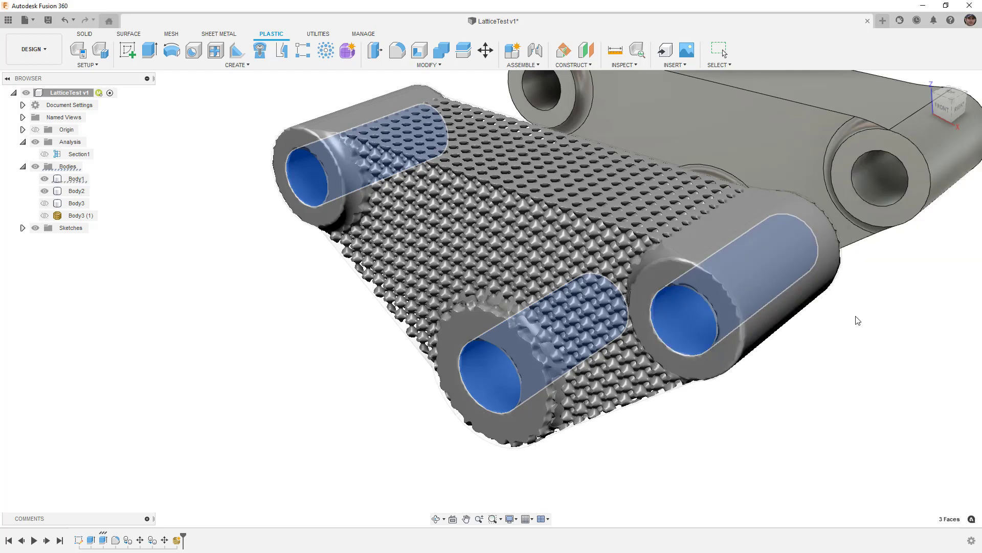
- Orbit to a front view and toggle Body1's display from its context menu
scroll(637, 397, down, 3)
mouse_move(638, 401)
shift+middle_down()
mouse_move(667, 366)
mouse_move(607, 394)
mouse_move(581, 452)
mouse_move(629, 393)
mouse_move(636, 397)
shift+middle_up()
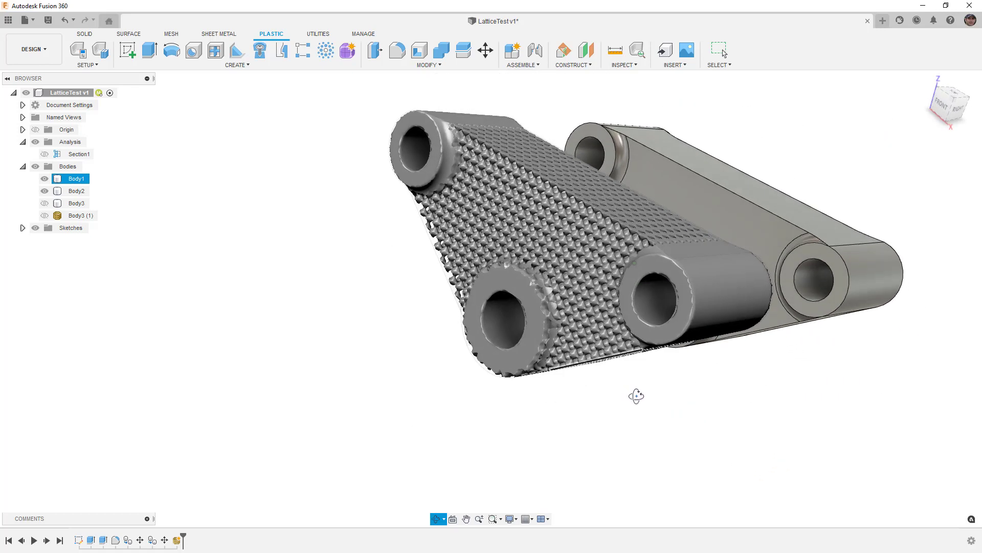
shift+middle_drag(504, 208, 500, 213)
key(Escape)
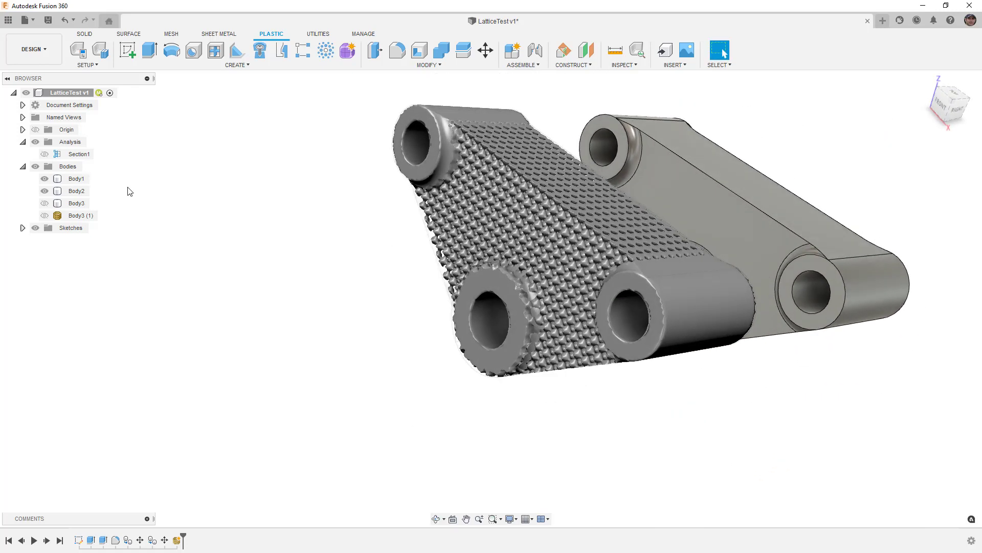
click(72, 183)
right_click(73, 183)
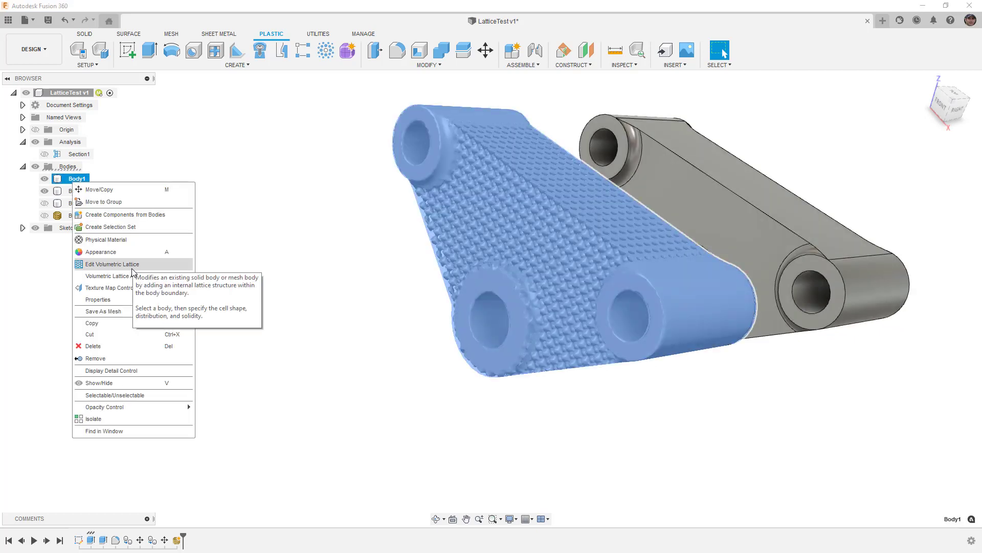
mouse_move(131, 279)
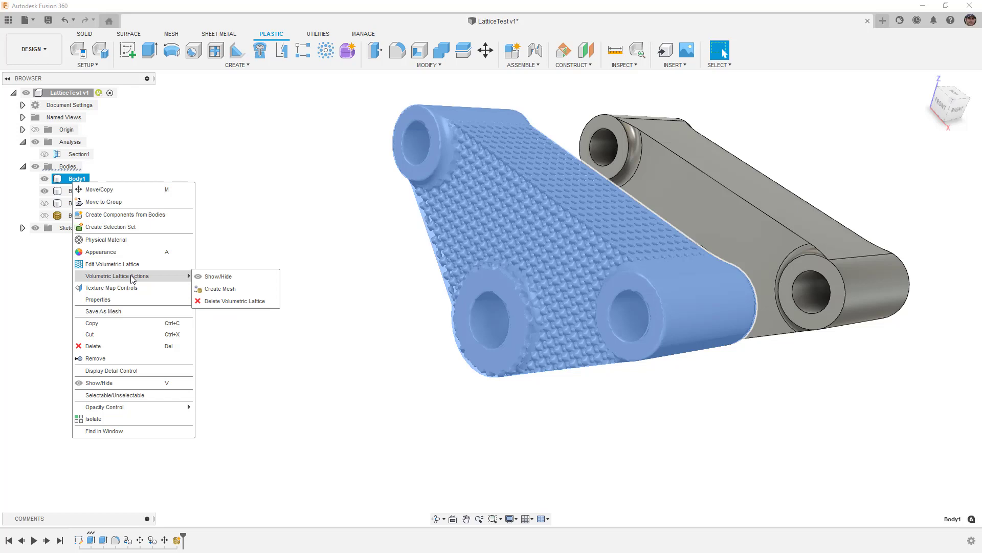
click(216, 277)
- Hide Body1 and start a Gyroid volumetric lattice on Body2
click(45, 179)
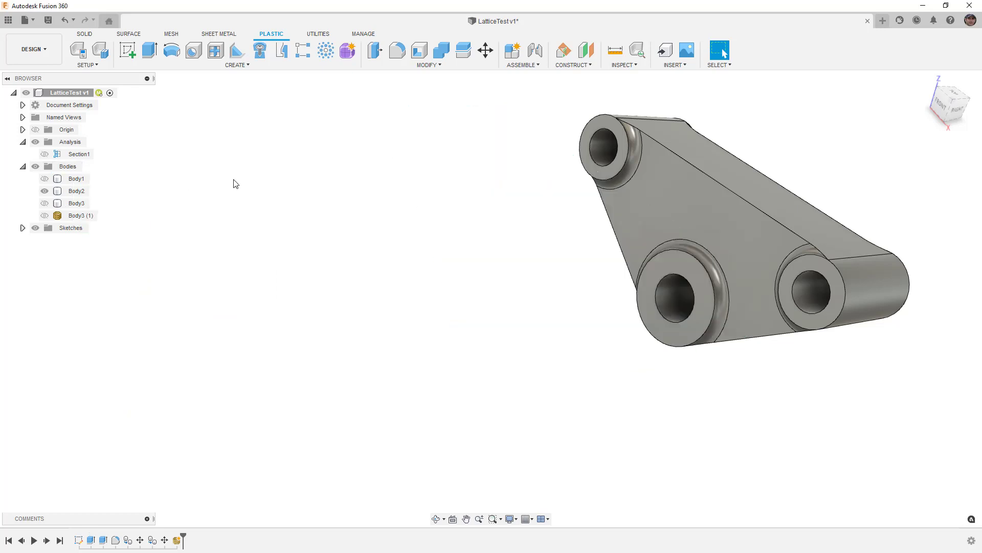
click(468, 66)
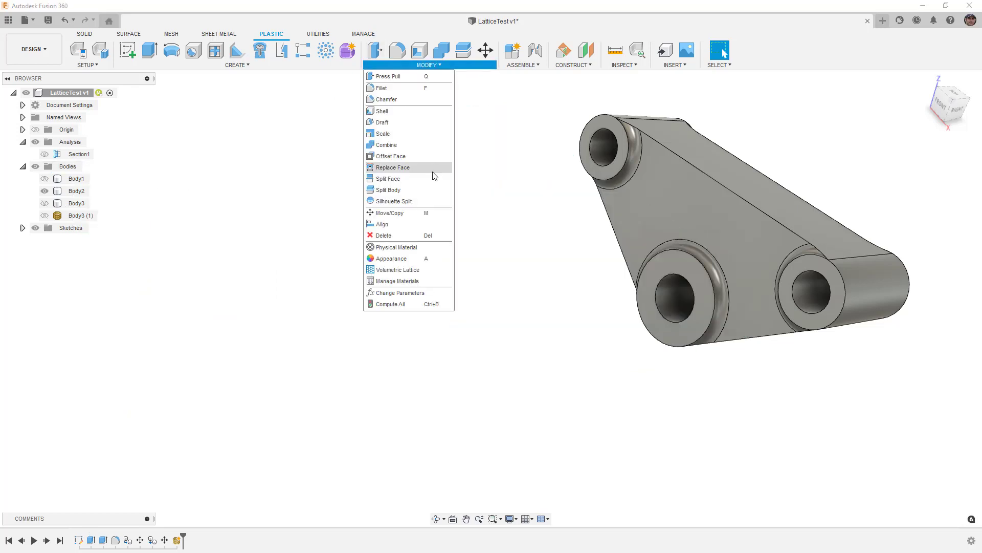
click(409, 269)
click(665, 239)
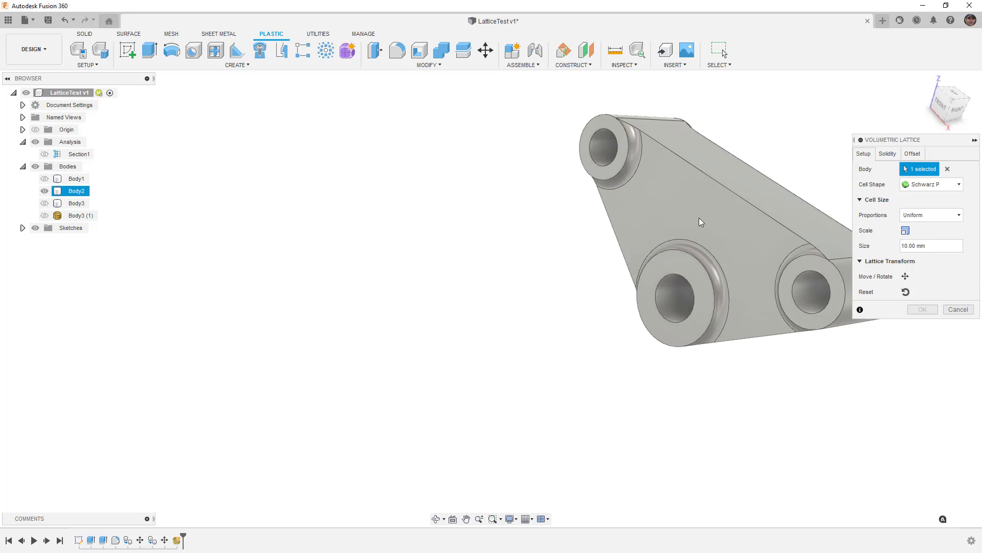
click(936, 186)
click(921, 198)
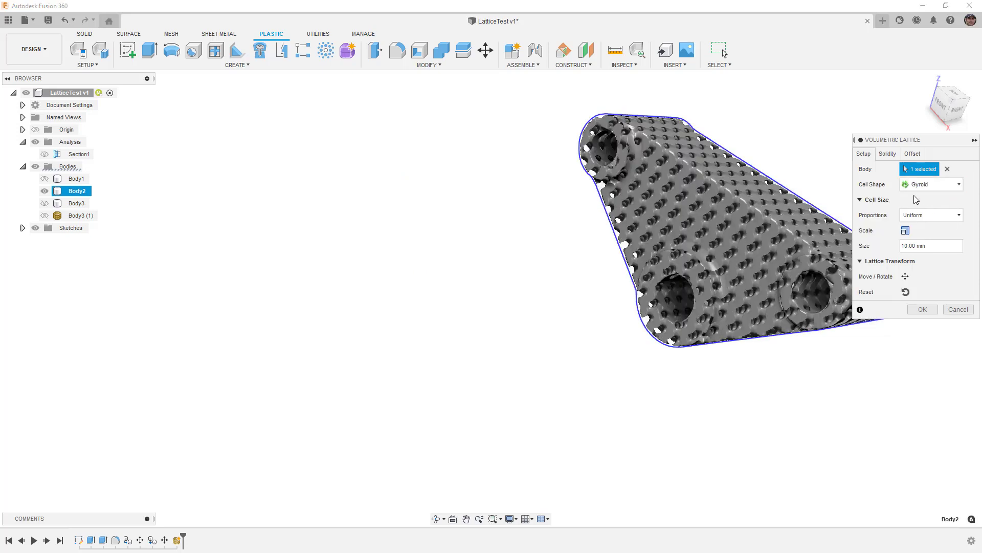
drag(942, 102, 856, 116)
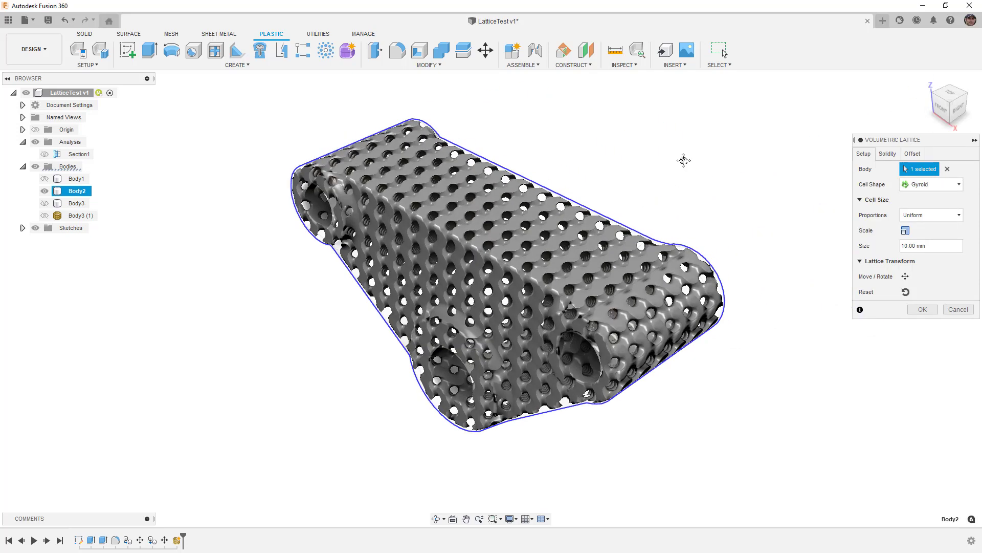
- Set nonuniform cell proportions with X 15 mm and Y 20 mm
click(925, 216)
click(924, 240)
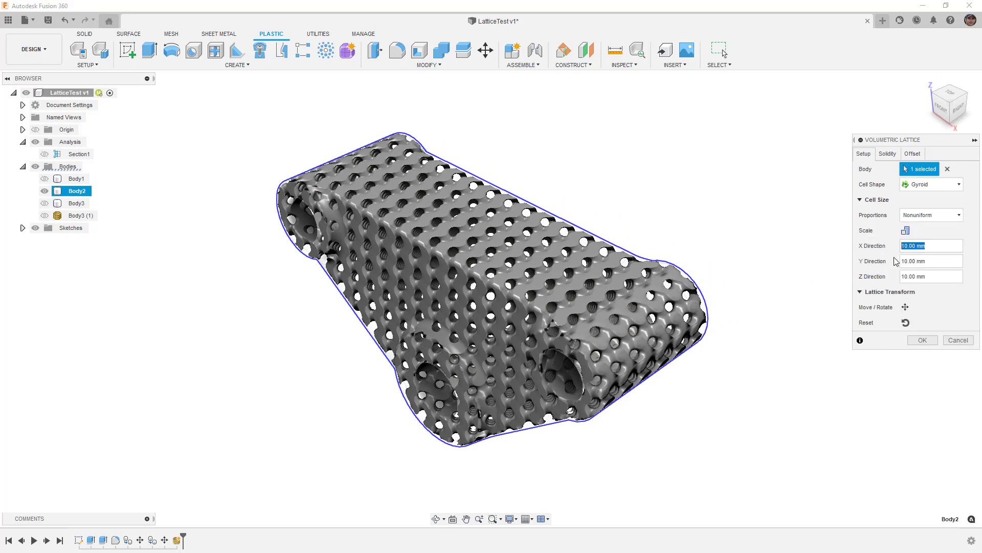
text(15)
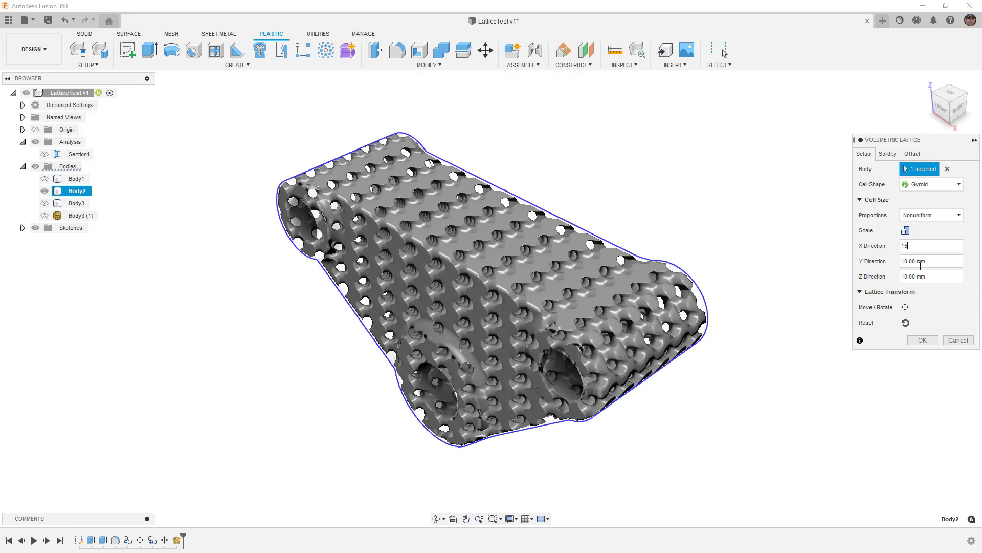
drag(940, 261, 882, 264)
text(20)
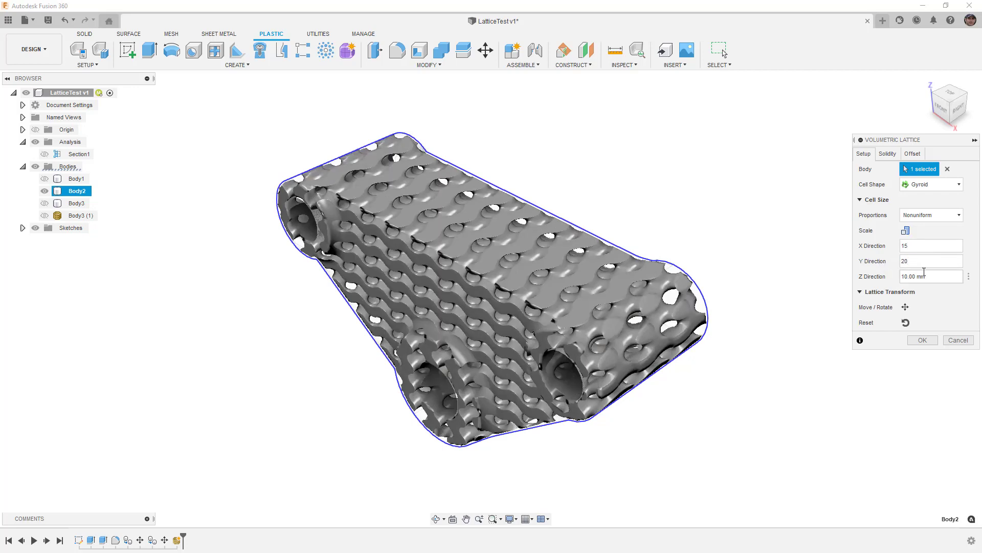
drag(924, 272, 875, 277)
- Enter Z 15 mm, drop the gyroid solidity to 10, and inspect the thin walls
text(15)
click(888, 154)
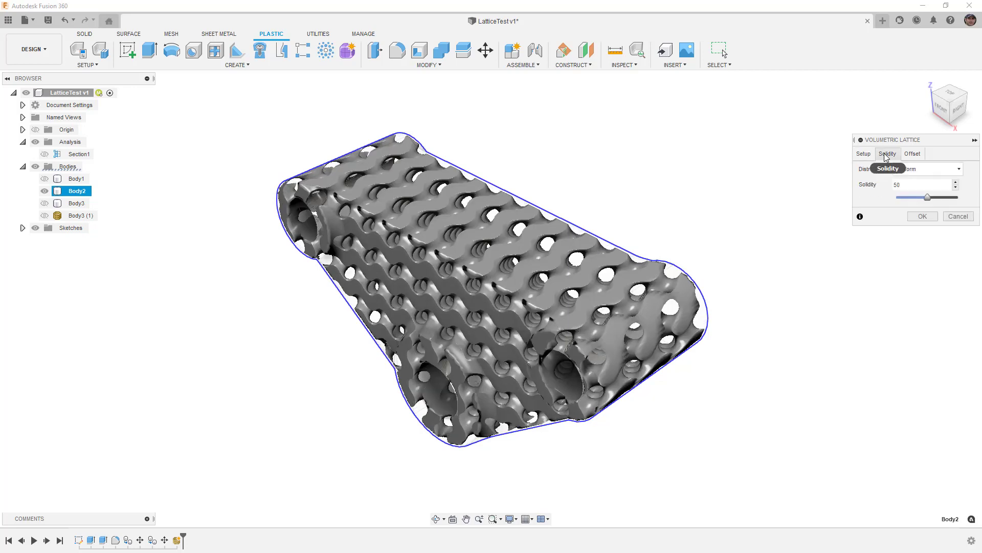
drag(925, 198, 909, 197)
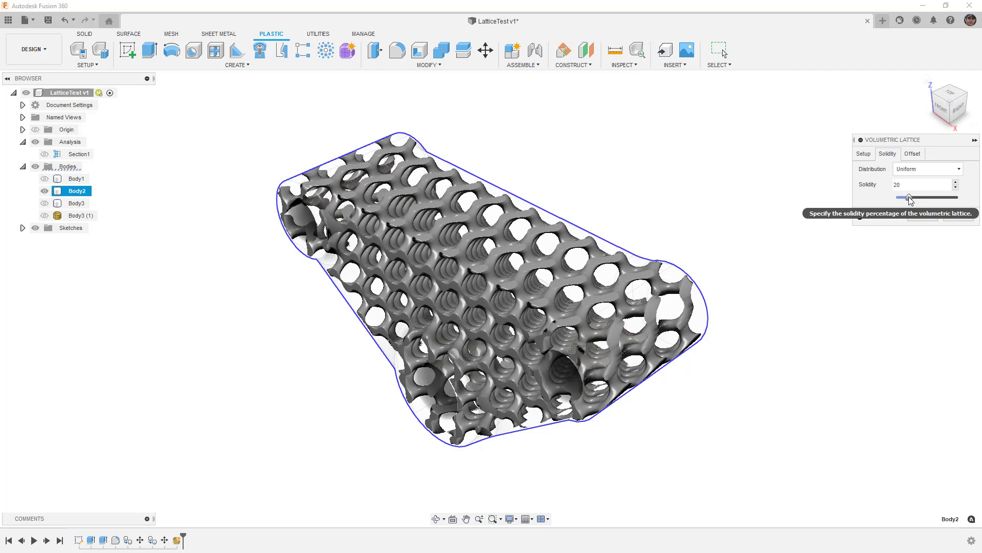
shift+middle_drag(673, 308, 708, 300)
drag(910, 198, 904, 199)
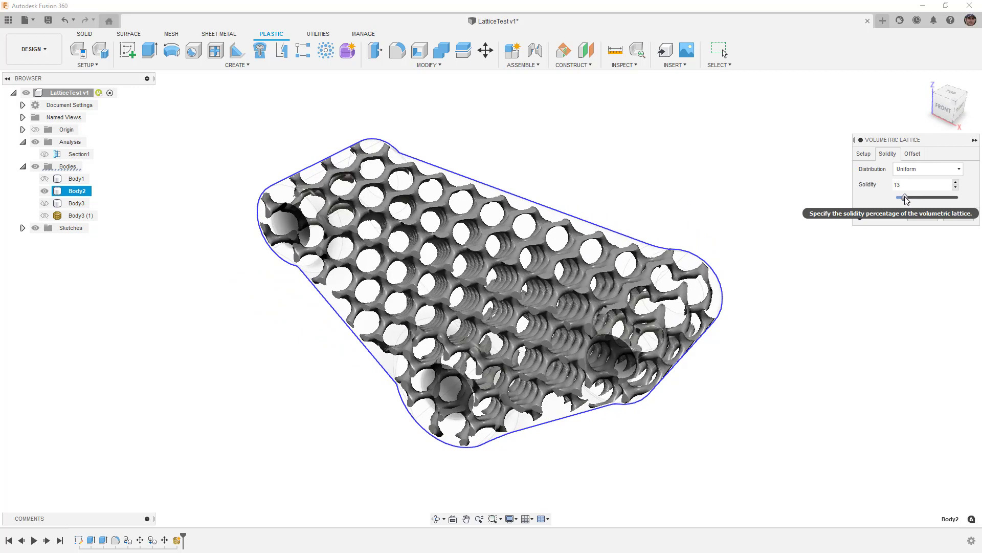
shift+middle_drag(629, 330, 527, 282)
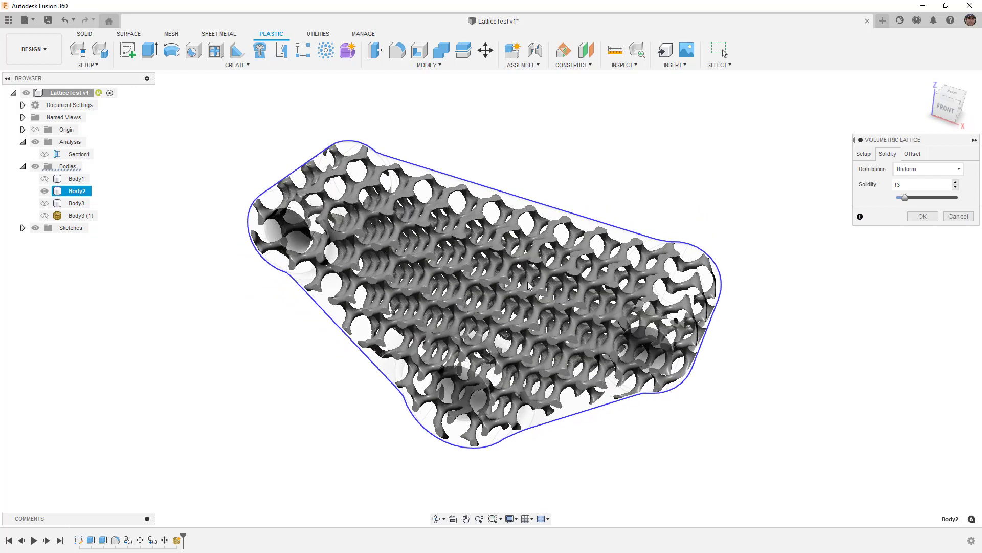
scroll(532, 280, up, 5)
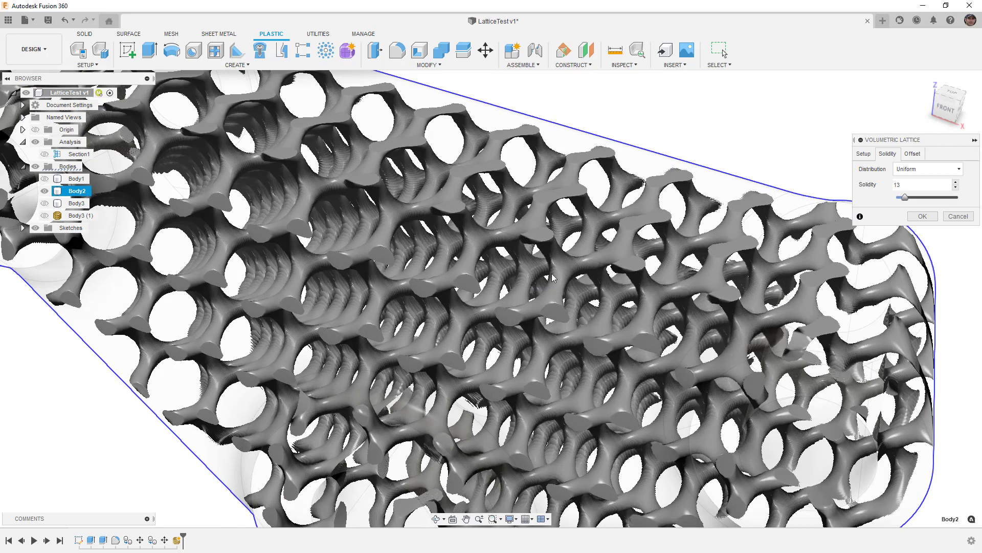
shift+middle_drag(572, 266, 815, 214)
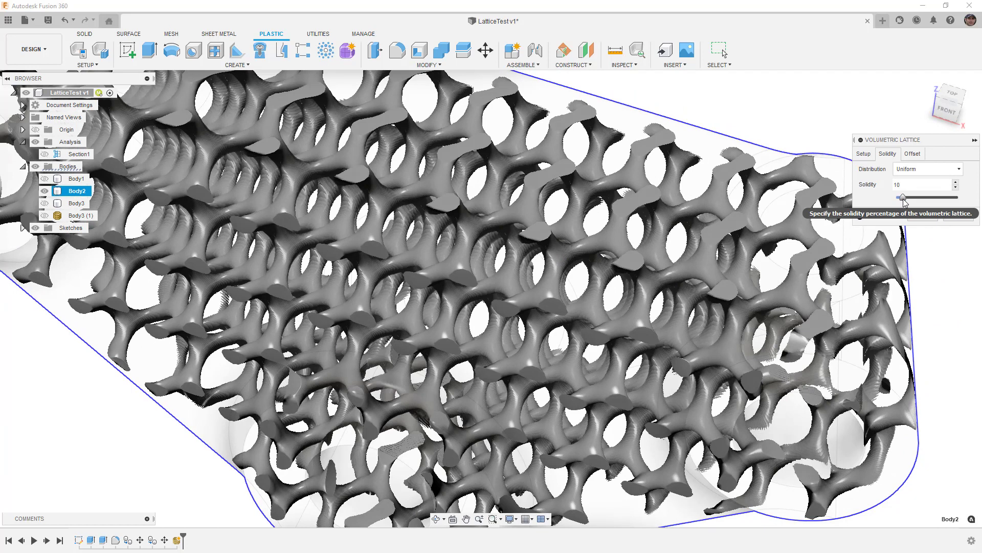
scroll(660, 219, down, 5)
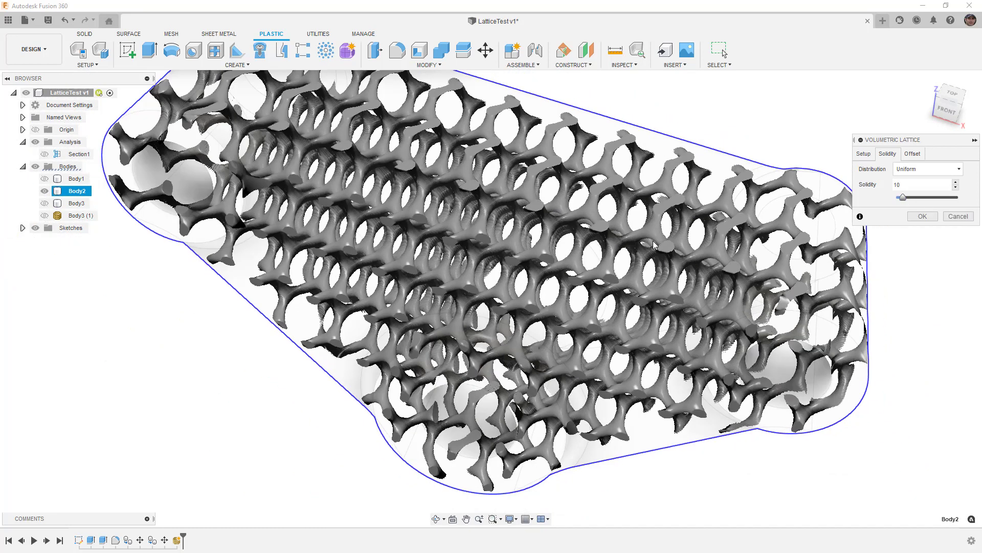
shift+middle_drag(660, 219, 467, 185)
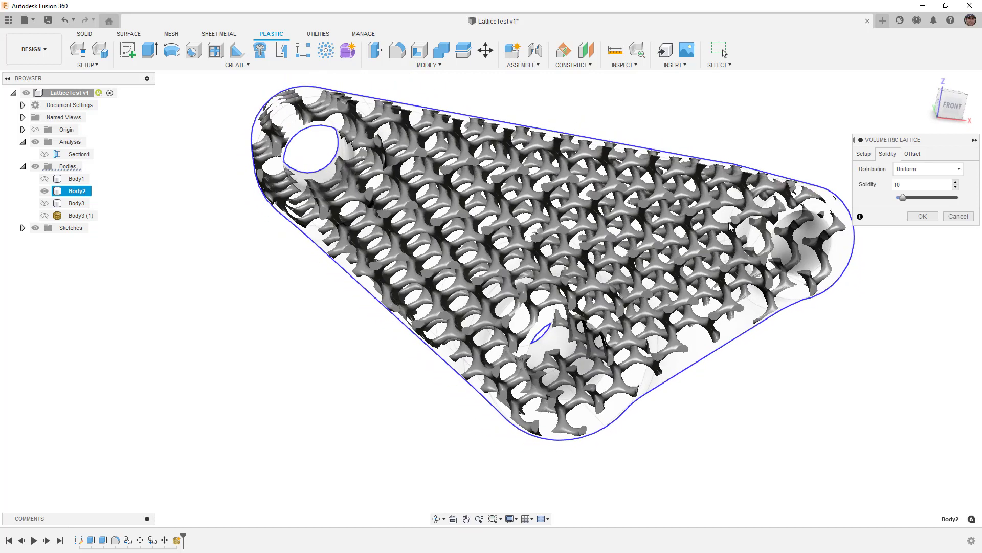
- Pick the three hole faces and outer side faces for a 10 mm solid offset
click(913, 154)
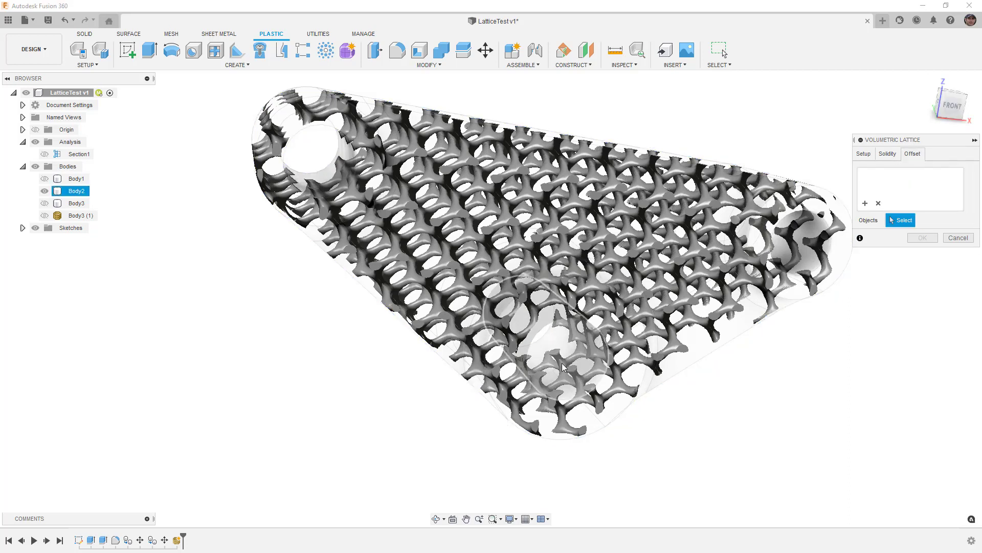
click(506, 333)
click(337, 181)
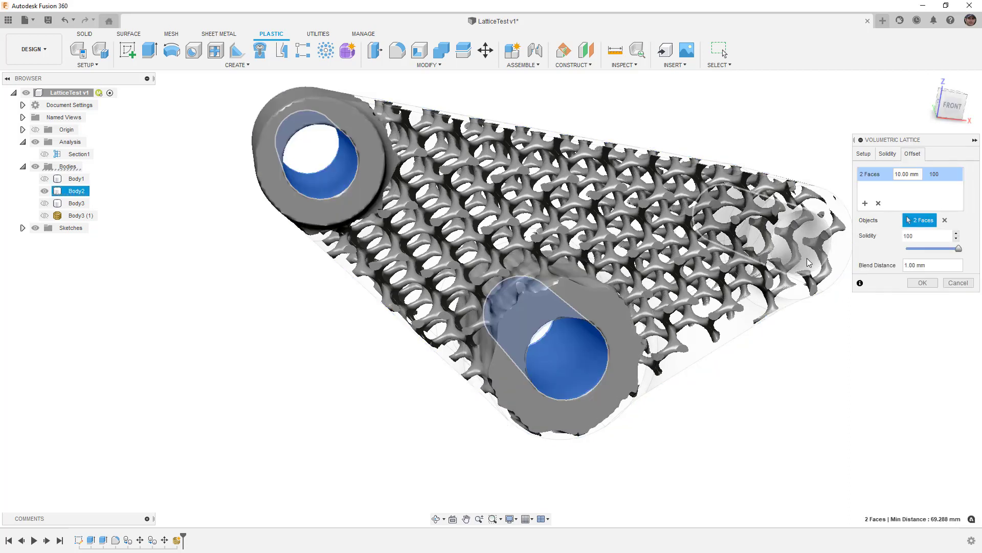
click(816, 235)
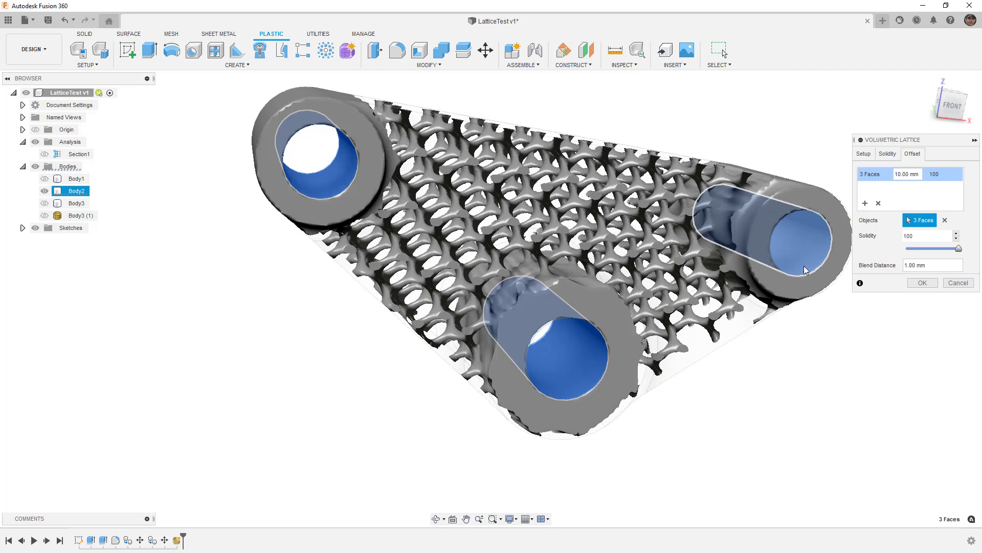
shift+middle_drag(805, 269, 808, 300)
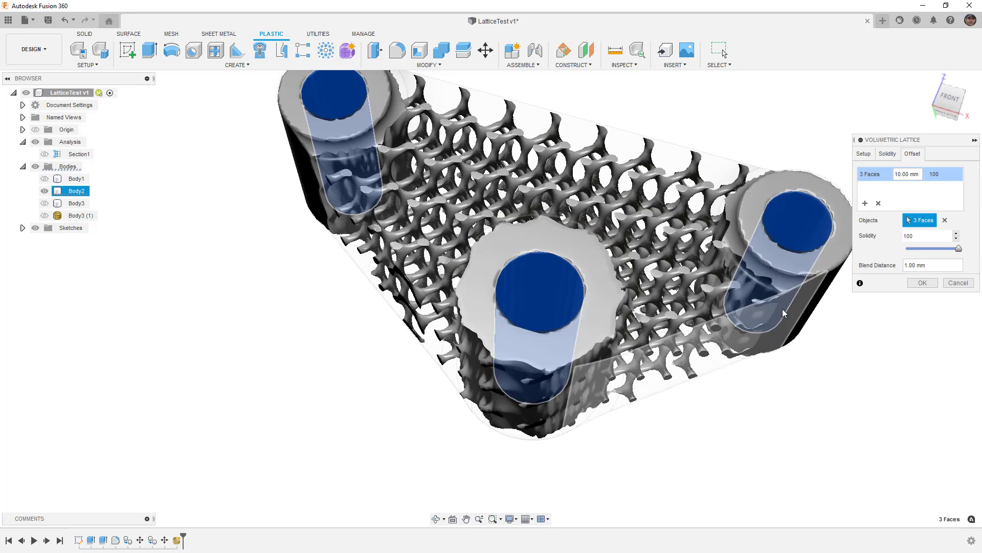
click(824, 285)
click(546, 407)
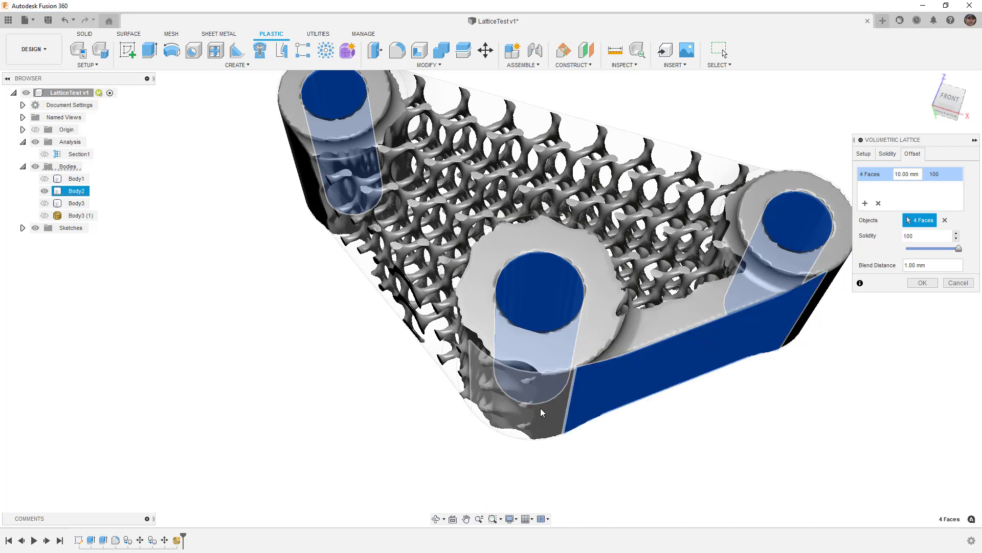
click(452, 355)
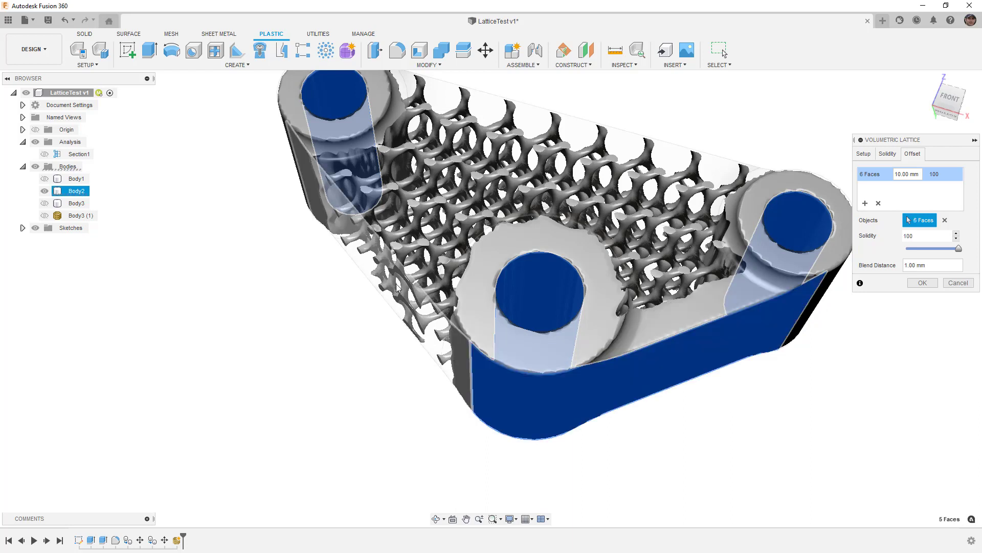
- Add the left cylinder, end and three boss faces to reach 15 faces, then confirm
shift+middle_drag(313, 162, 346, 212)
click(253, 180)
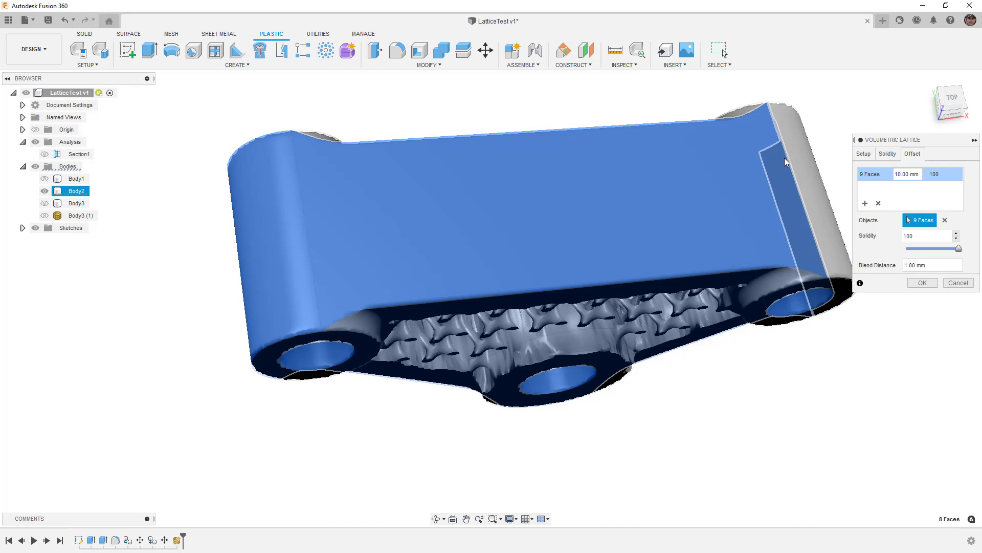
click(743, 305)
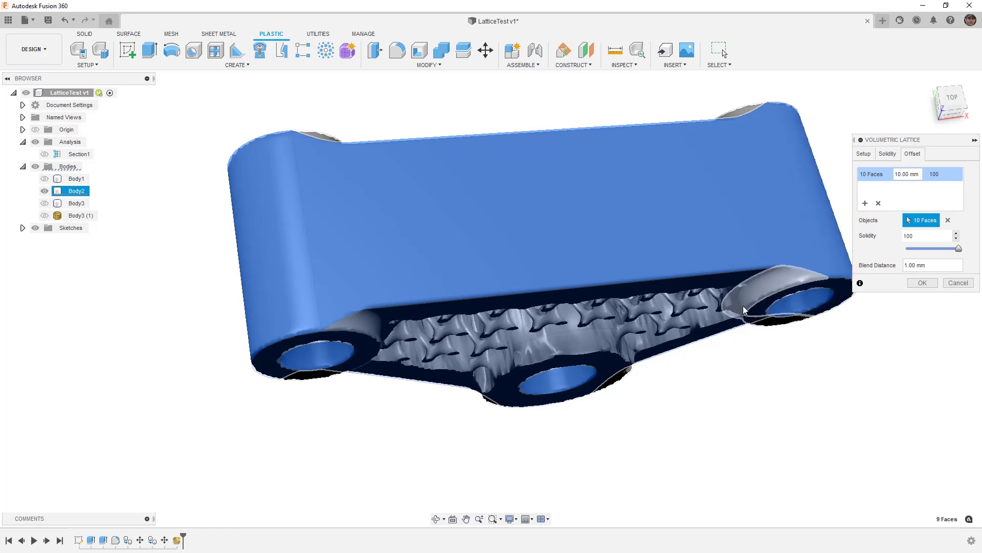
click(590, 344)
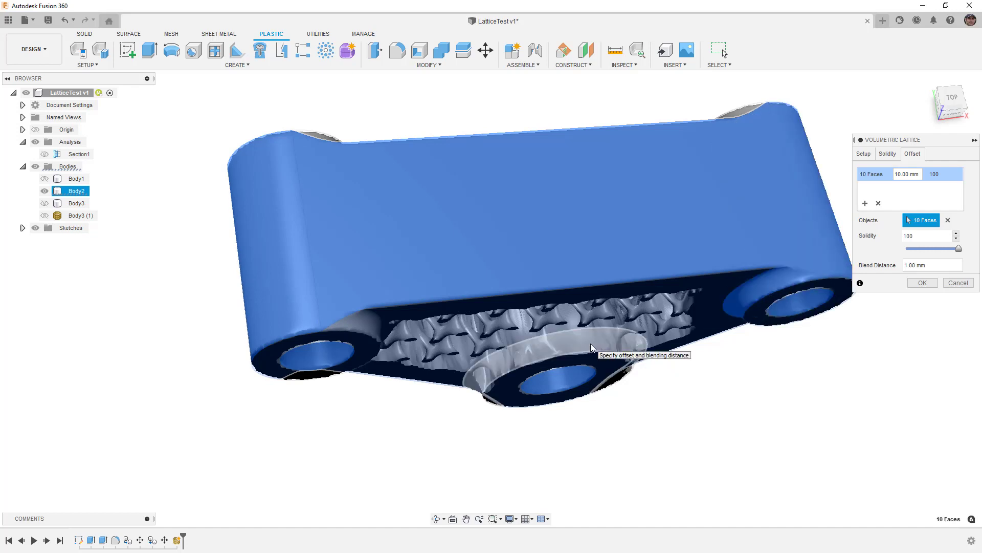
click(374, 324)
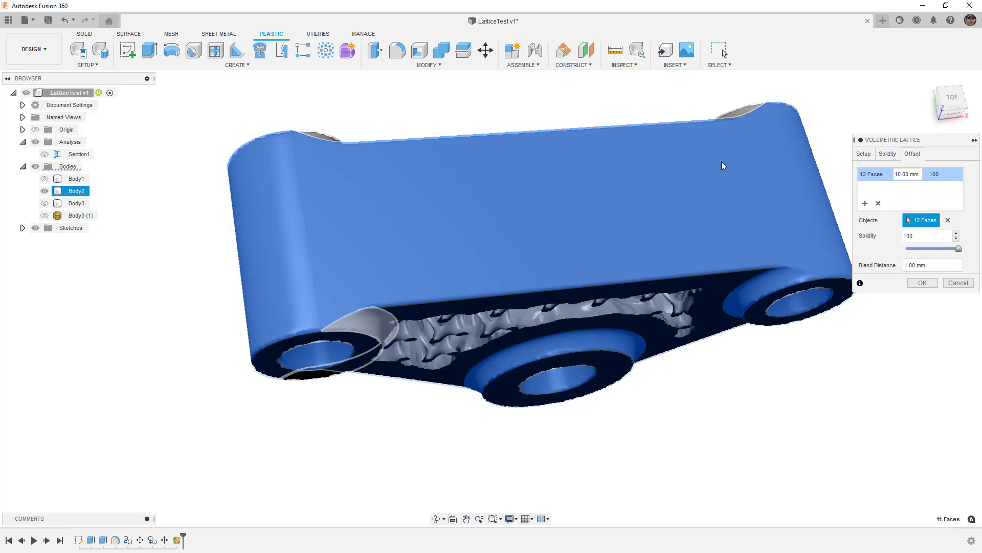
shift+middle_drag(711, 179, 730, 228)
click(730, 228)
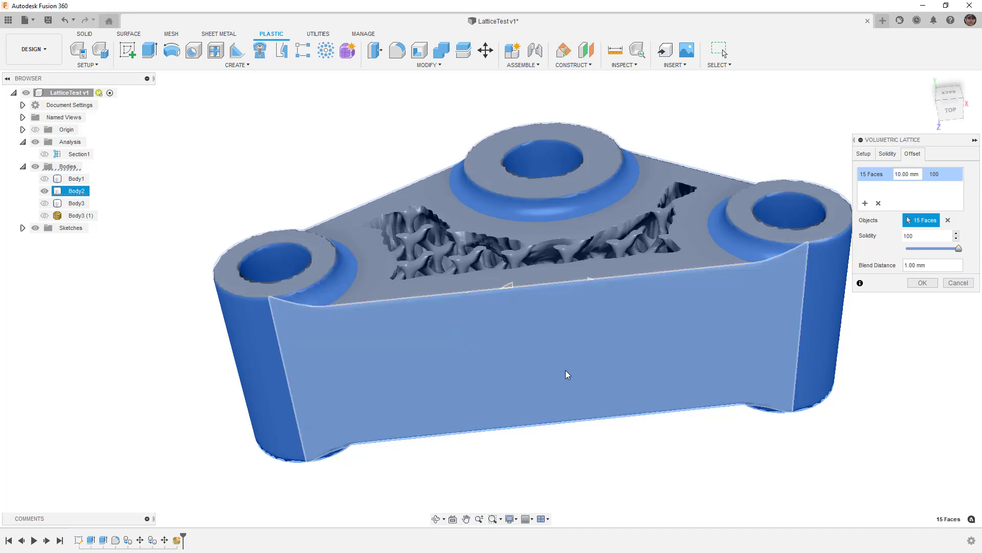
shift+middle_drag(566, 373, 954, 322)
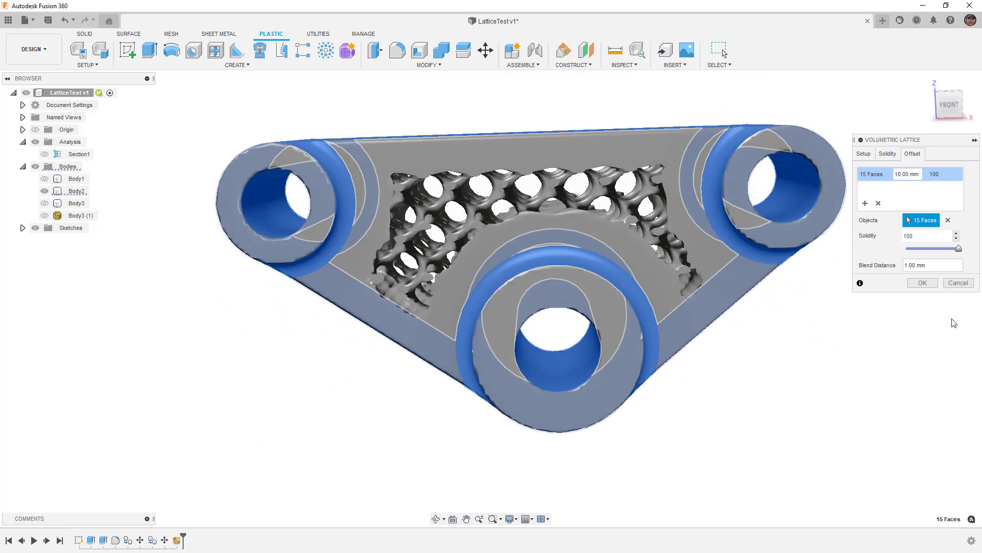
click(924, 282)
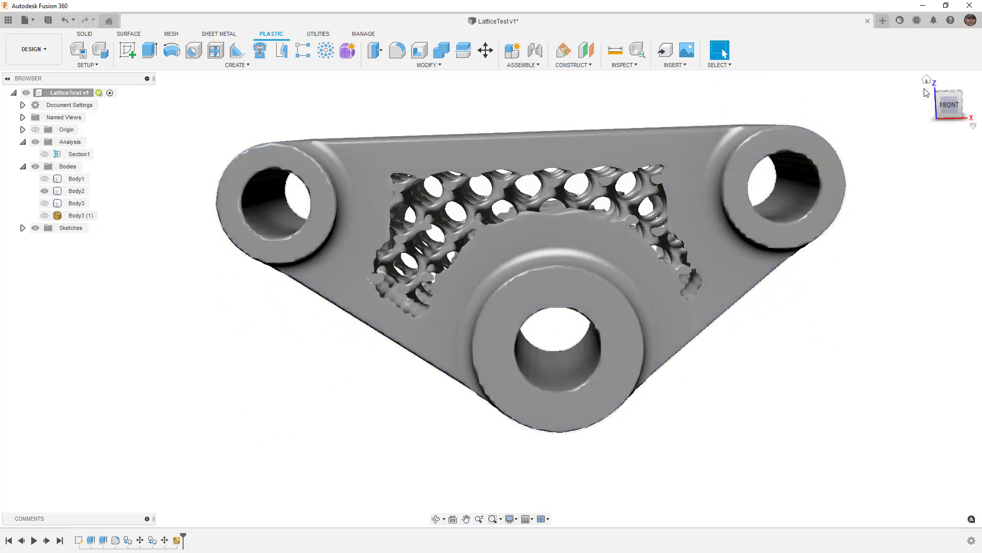
- Turn to an isometric view and show Body1 and Body3 beside the gyroid link
click(960, 91)
middle_drag(576, 266, 576, 239)
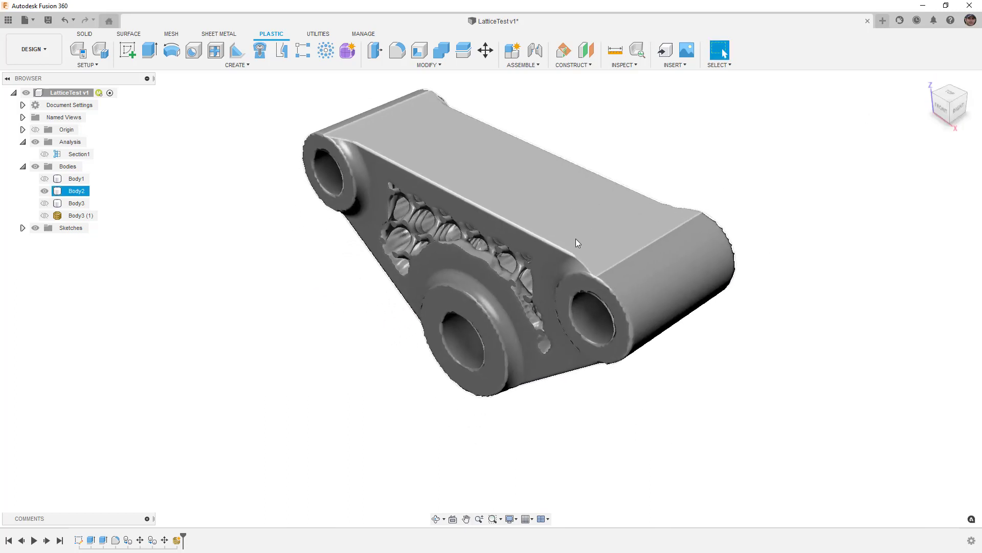
click(44, 178)
click(44, 178)
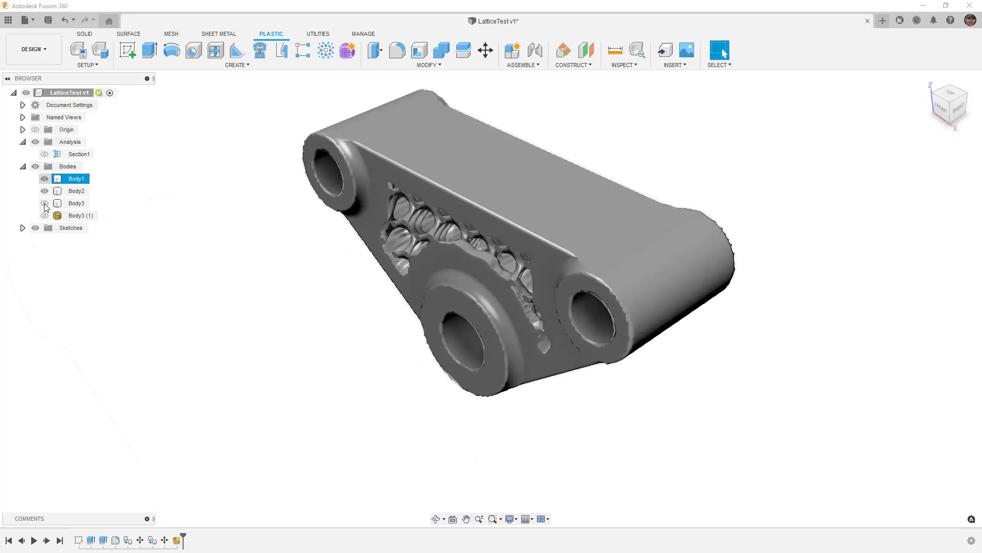
click(45, 204)
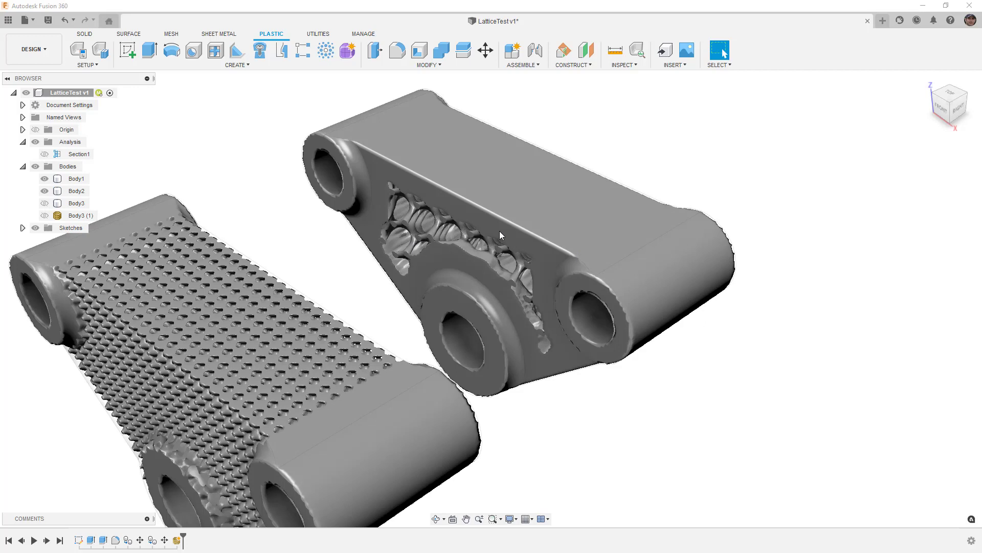
scroll(510, 234, down, 6)
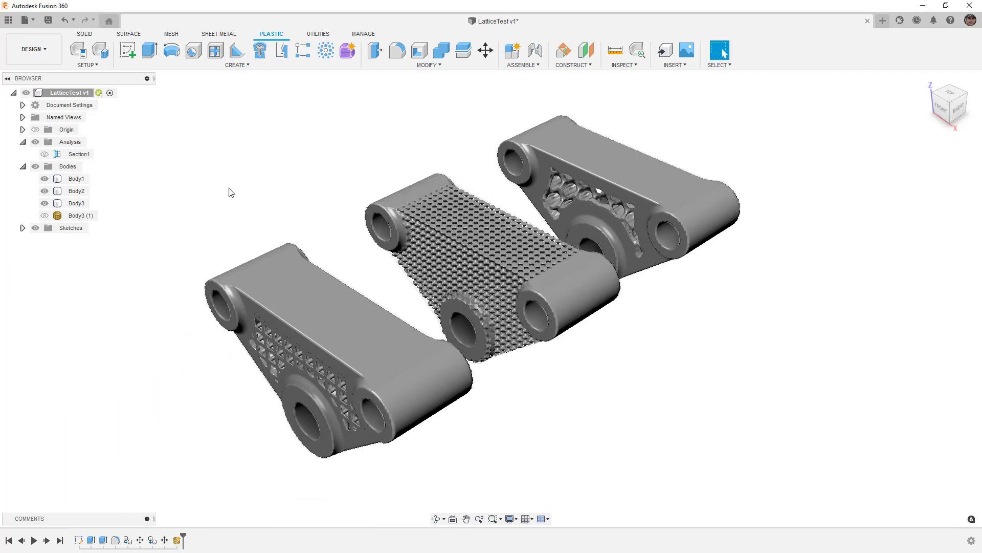
- Change an option from Body1's context menu, then clear the selection
right_click(74, 180)
mouse_move(188, 273)
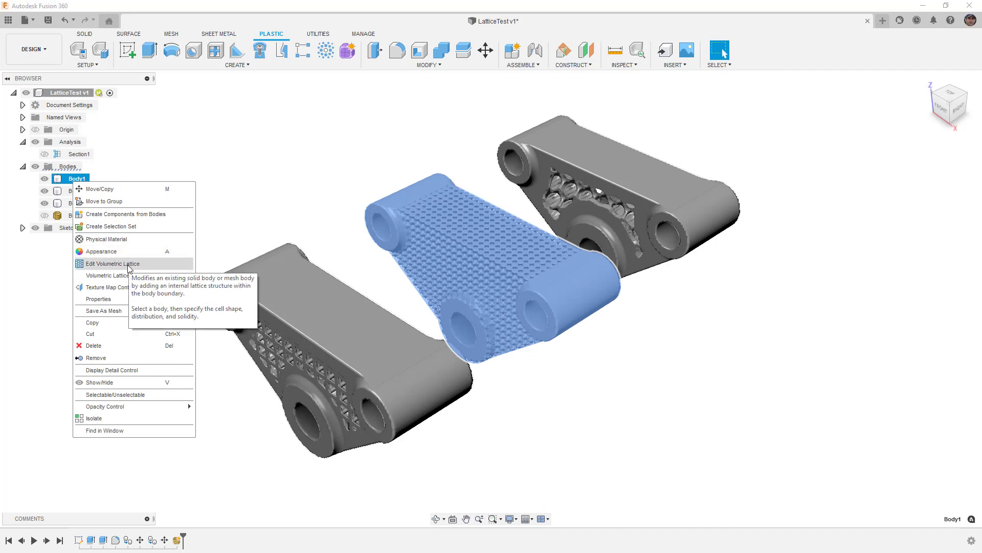
click(150, 263)
click(250, 183)
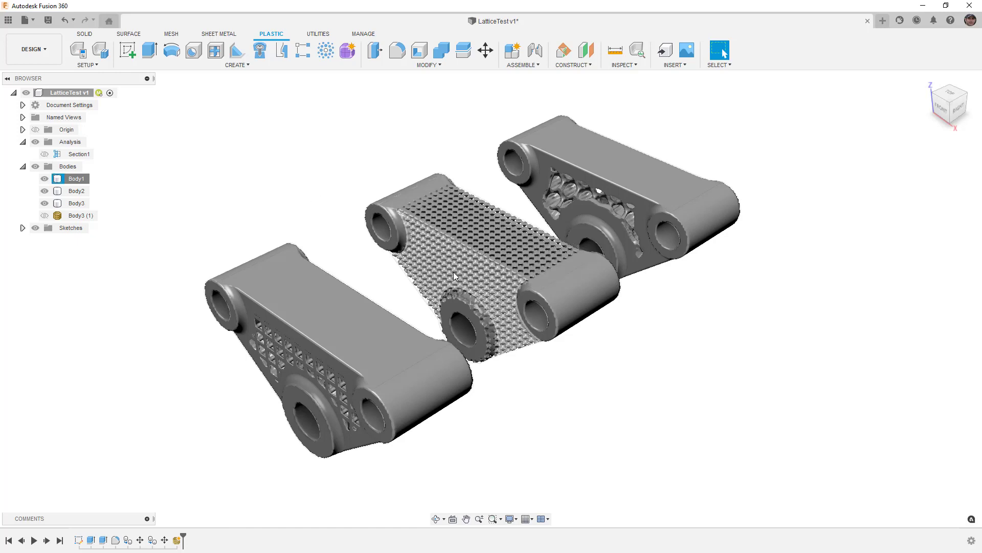
- Zoom in and pick the lattice link's top and side faces, then orbit to a new angle
scroll(513, 263, up, 3)
scroll(513, 262, up, 2)
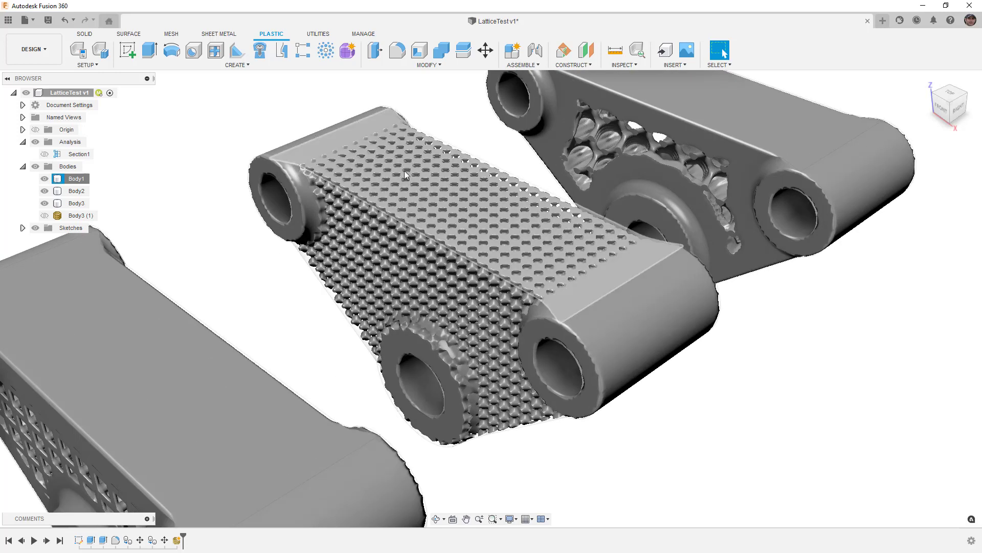
click(395, 185)
click(381, 217)
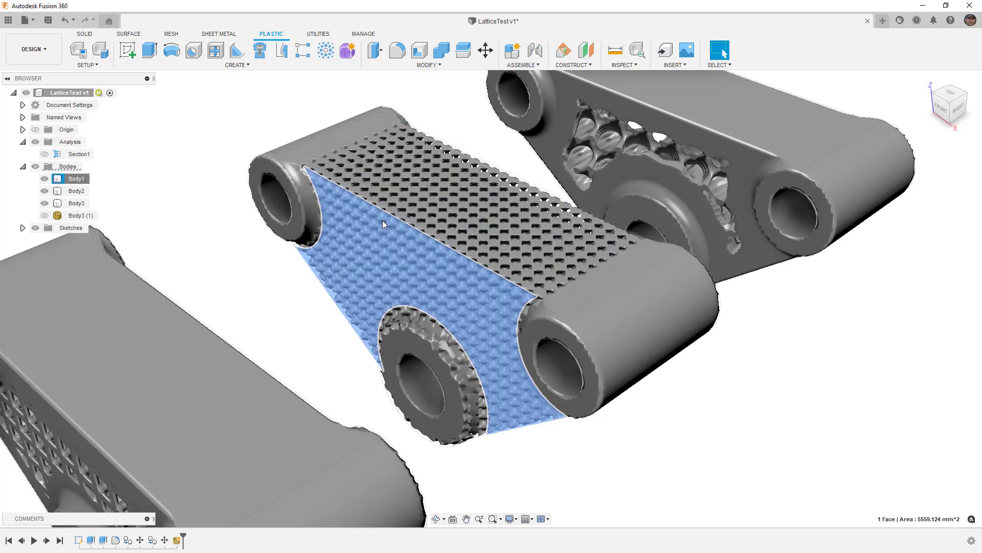
click(262, 273)
shift+middle_drag(262, 273, 434, 220)
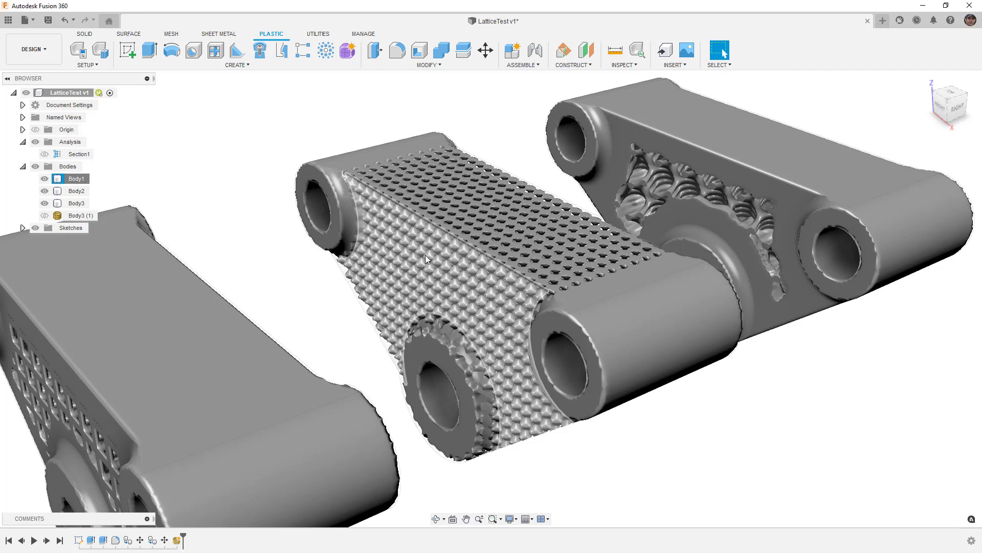
scroll(425, 255, down, 2)
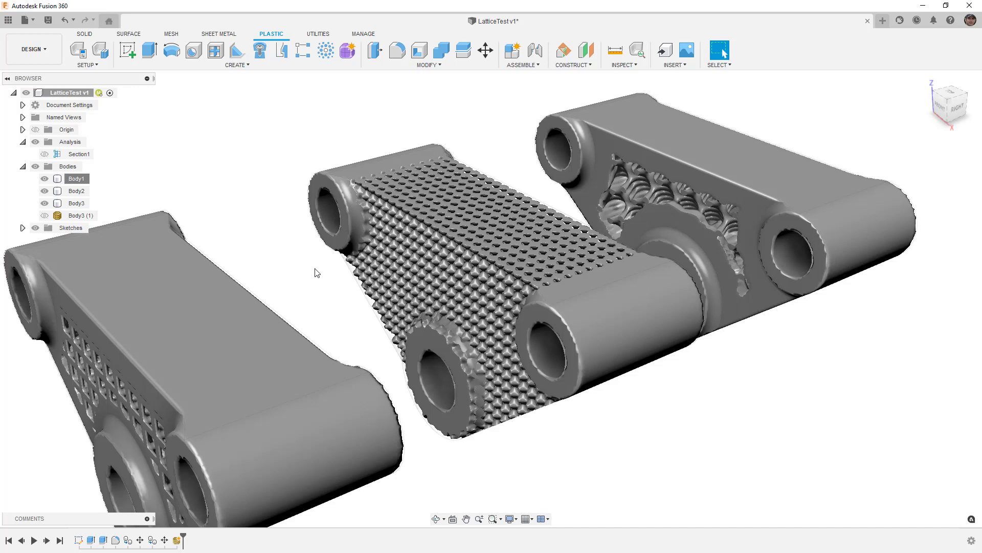
- Select the middle lattice link and briefly select the Body3 (1) mesh body
click(353, 263)
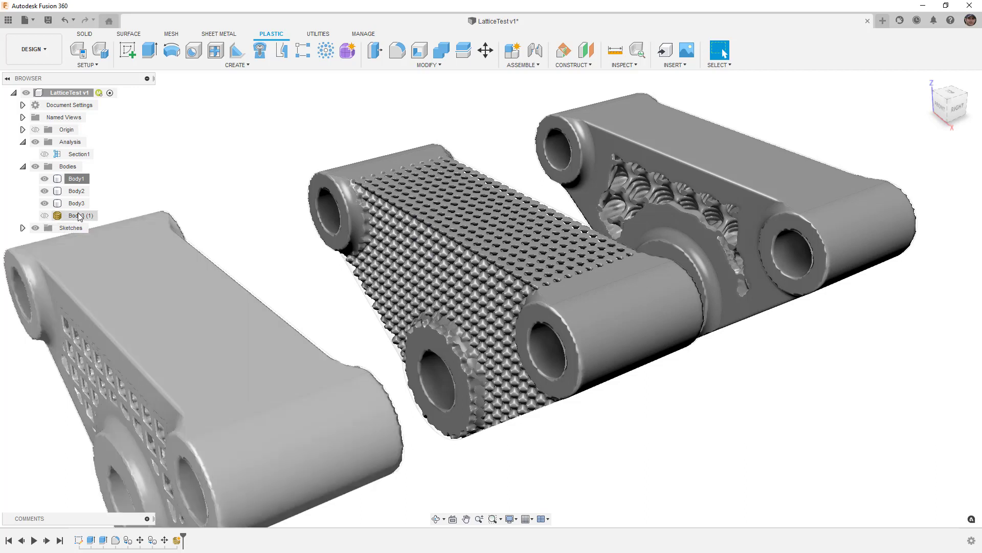
click(82, 215)
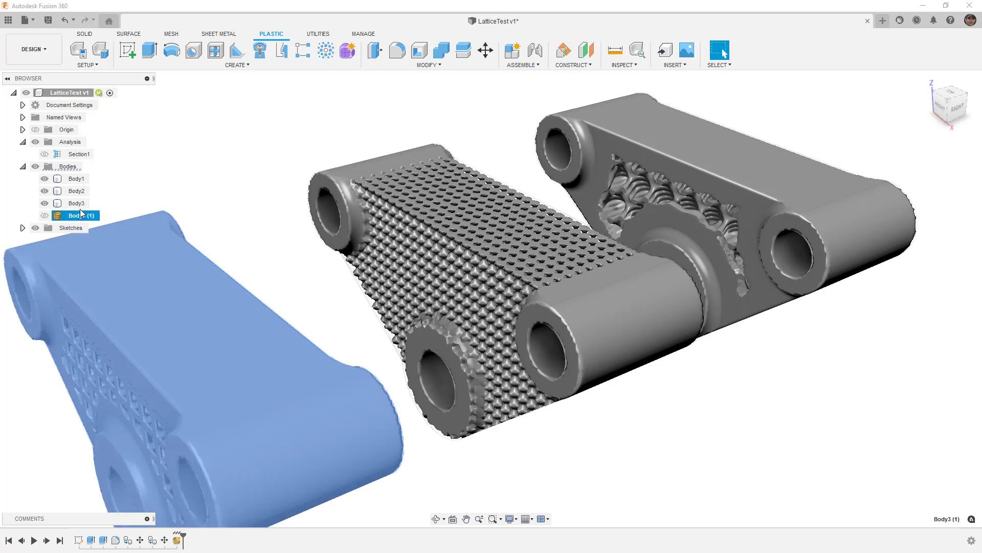
click(194, 172)
- Create a Static Stress study in Simulation, dismiss the extension offer, then return to Design
click(33, 49)
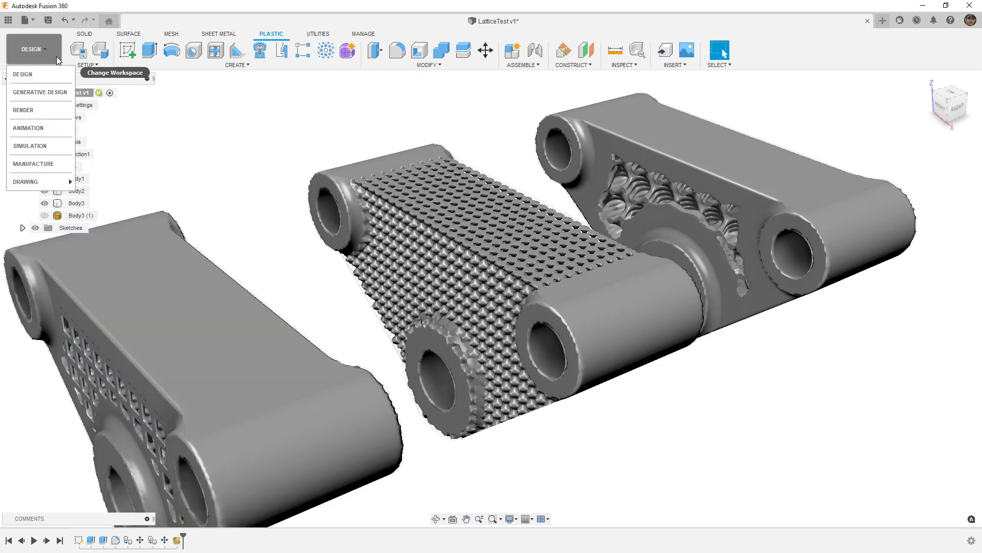
click(38, 146)
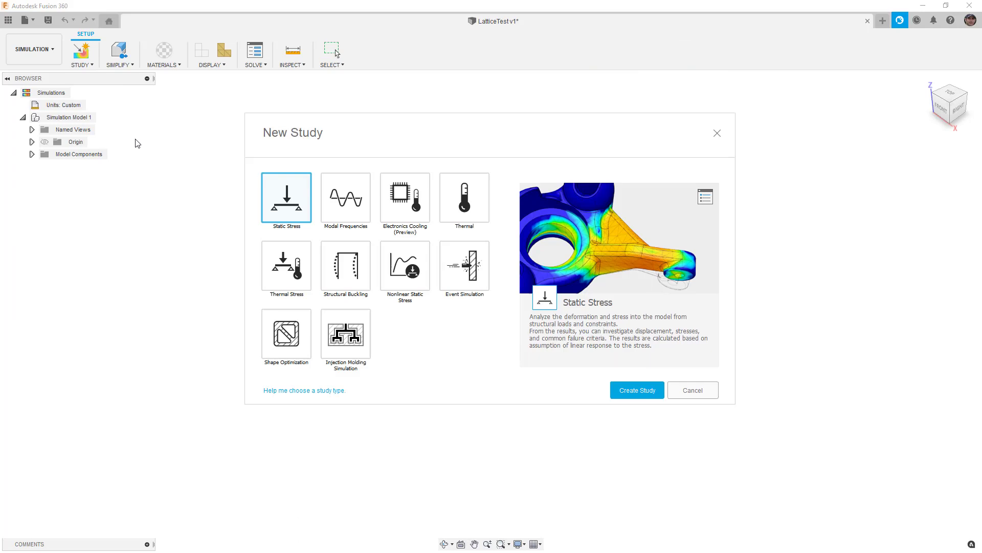
click(638, 391)
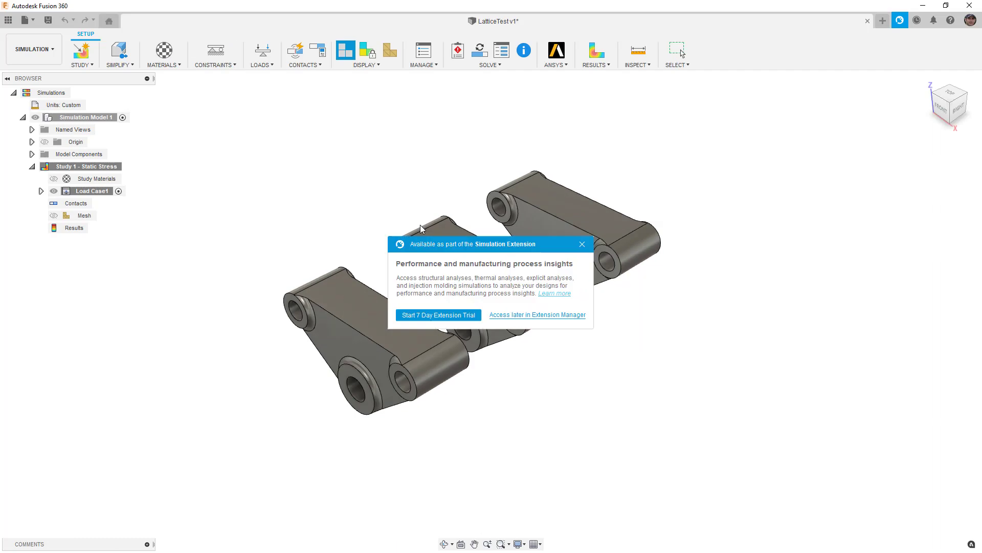
click(583, 244)
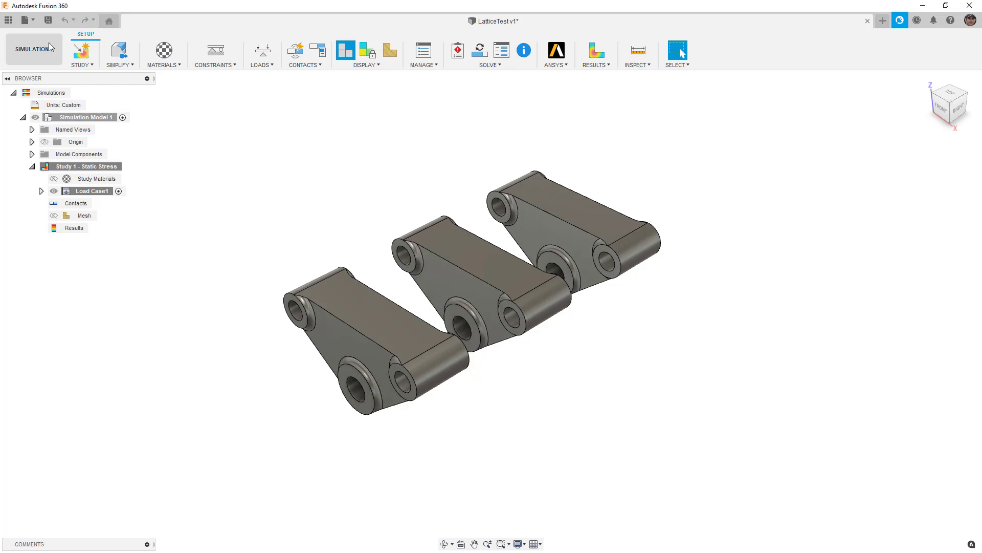
click(41, 58)
click(42, 74)
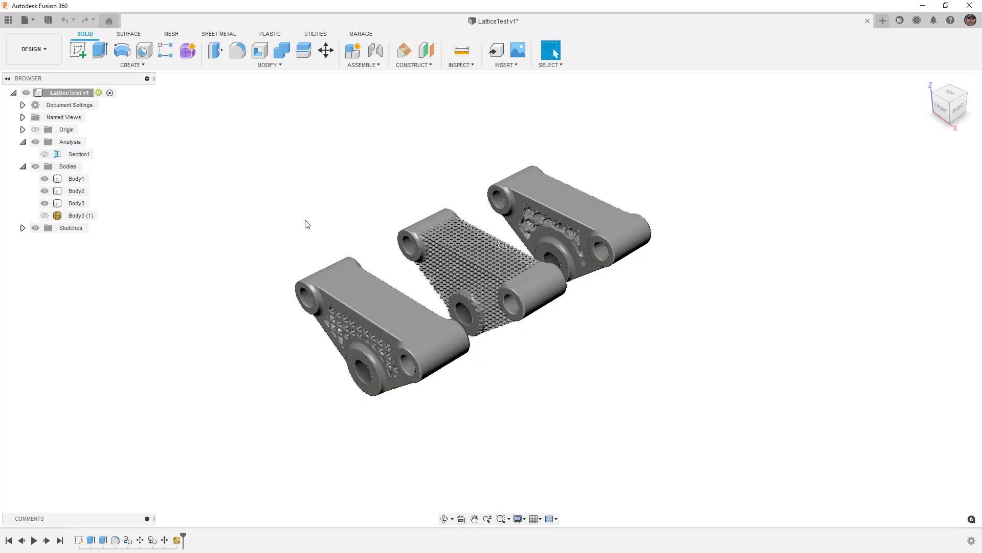
- Select Body1 and make the dark mesh body Body3 (1) visible on the front link
click(465, 283)
scroll(465, 283, up, 3)
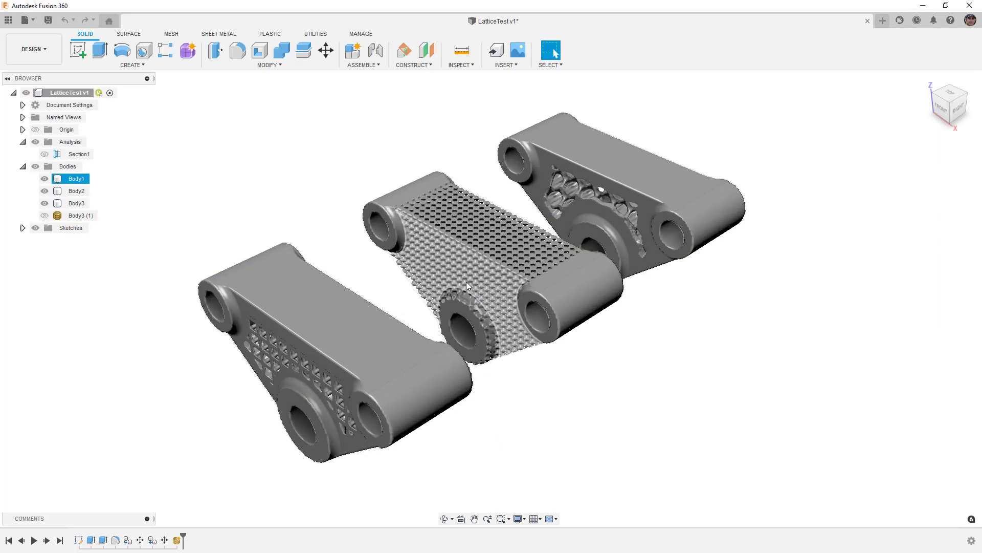
click(44, 215)
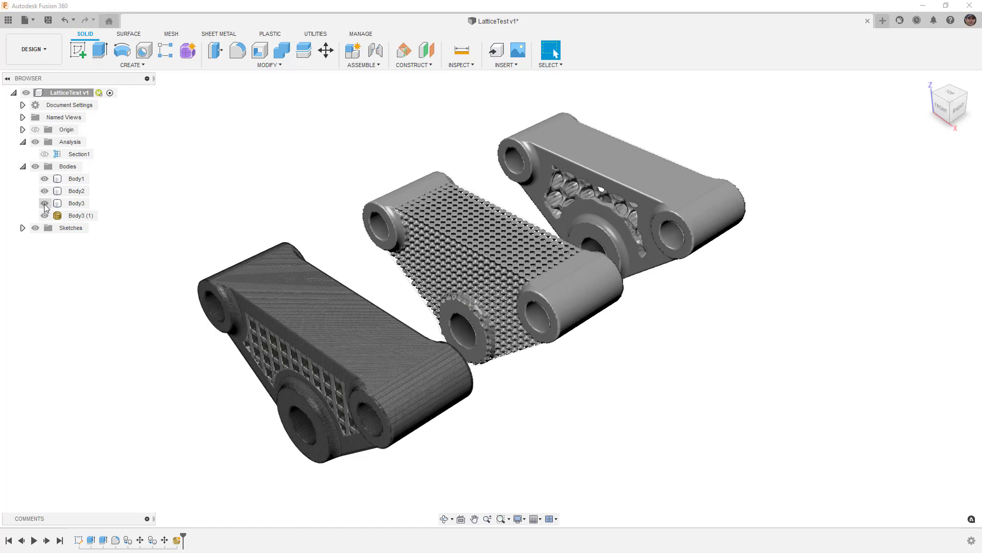